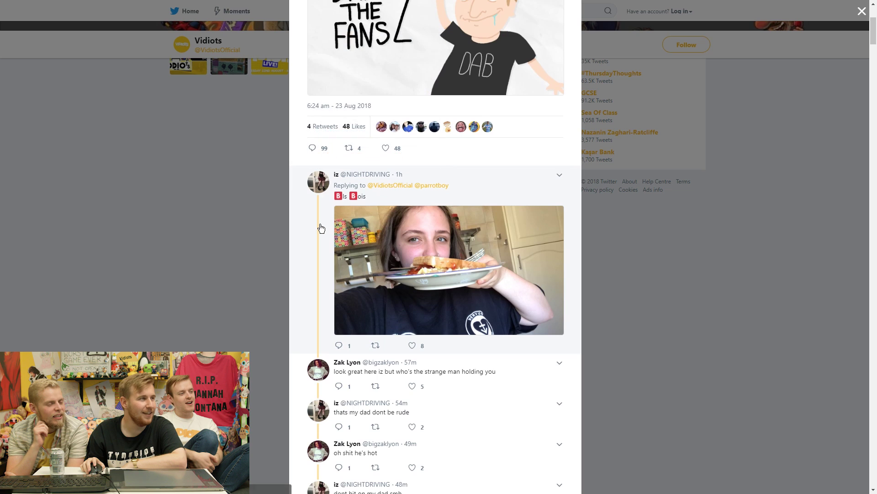
{"action": "scroll", "coordinate": [320, 225], "scroll_direction": "up", "scroll_amount": 2}
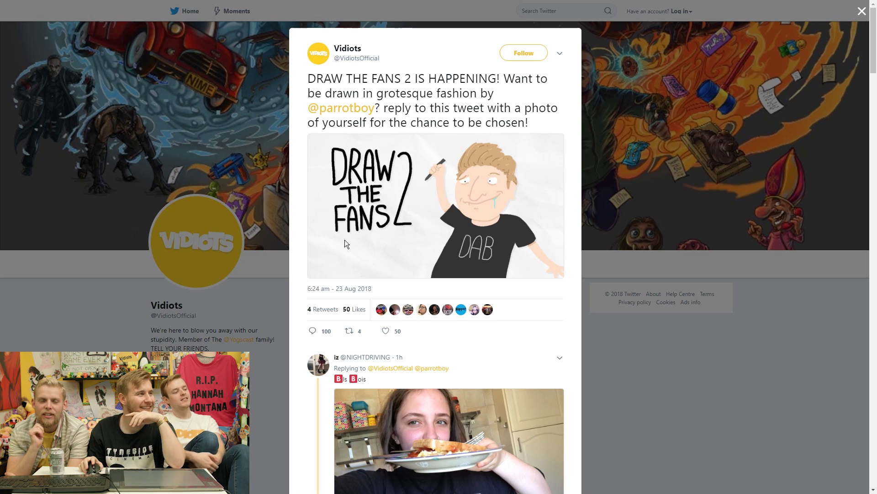
{"action": "scroll", "coordinate": [360, 218], "scroll_direction": "down", "scroll_amount": 10}
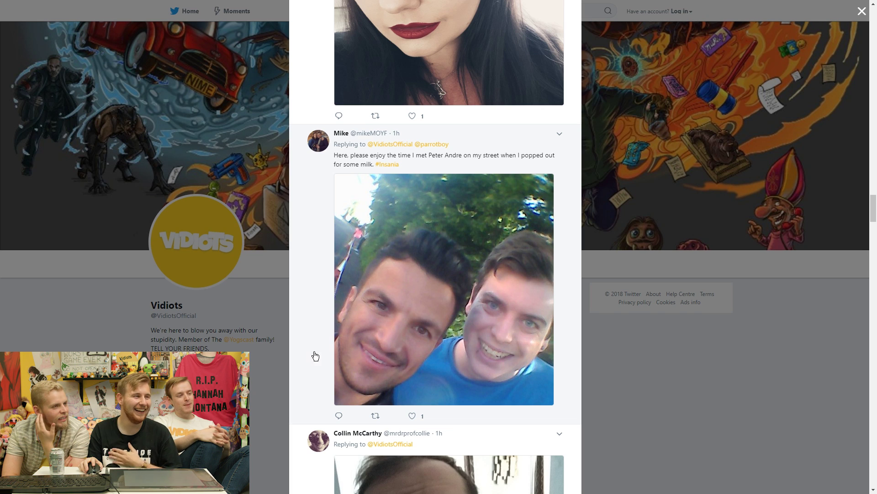
{"action": "scroll", "coordinate": [334, 353], "scroll_direction": "down", "scroll_amount": 1}
{"action": "scroll", "coordinate": [333, 354], "scroll_direction": "up", "scroll_amount": 1}
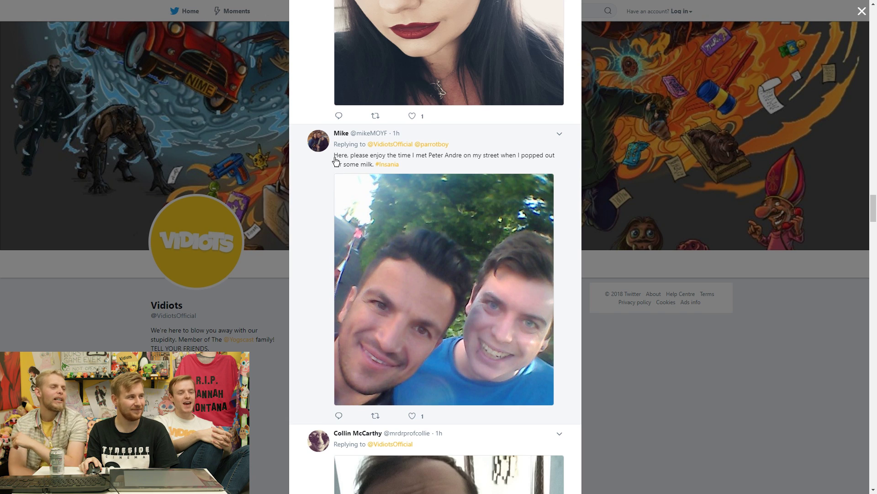
{"action": "scroll", "coordinate": [297, 398], "scroll_direction": "down", "scroll_amount": 5}
{"action": "scroll", "coordinate": [298, 397], "scroll_direction": "down", "scroll_amount": 5}
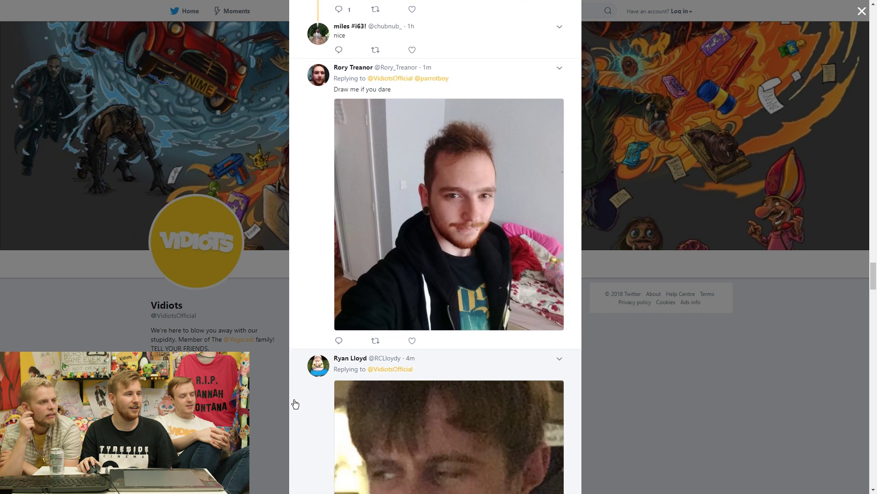
{"action": "scroll", "coordinate": [298, 399], "scroll_direction": "down", "scroll_amount": 5}
{"action": "scroll", "coordinate": [295, 405], "scroll_direction": "down", "scroll_amount": 2}
{"action": "scroll", "coordinate": [296, 406], "scroll_direction": "down", "scroll_amount": 5}
{"action": "scroll", "coordinate": [296, 405], "scroll_direction": "down", "scroll_amount": 5}
{"action": "scroll", "coordinate": [295, 408], "scroll_direction": "down", "scroll_amount": 3}
{"action": "scroll", "coordinate": [294, 411], "scroll_direction": "down", "scroll_amount": 3}
{"action": "scroll", "coordinate": [293, 410], "scroll_direction": "up", "scroll_amount": 1}
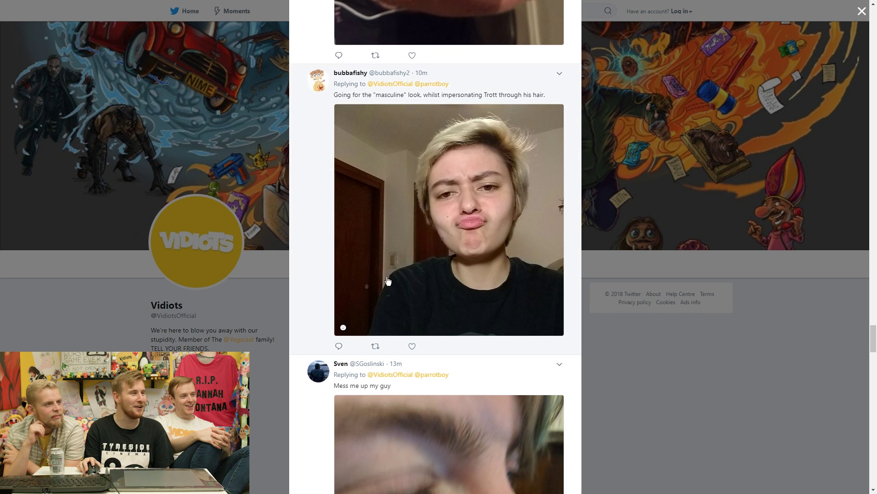
{"action": "scroll", "coordinate": [335, 275], "scroll_direction": "down", "scroll_amount": 5}
{"action": "scroll", "coordinate": [343, 329], "scroll_direction": "down", "scroll_amount": 5}
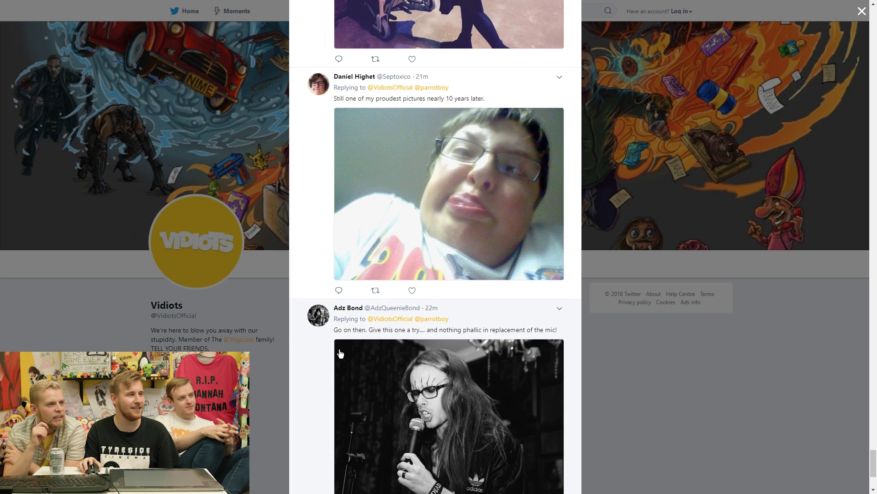
{"action": "scroll", "coordinate": [394, 225], "scroll_direction": "down", "scroll_amount": 2}
Step: View the glasses-wearing fan's and the microphone performer's reply photos full size
{"action": "left_click", "coordinate": [393, 225]}
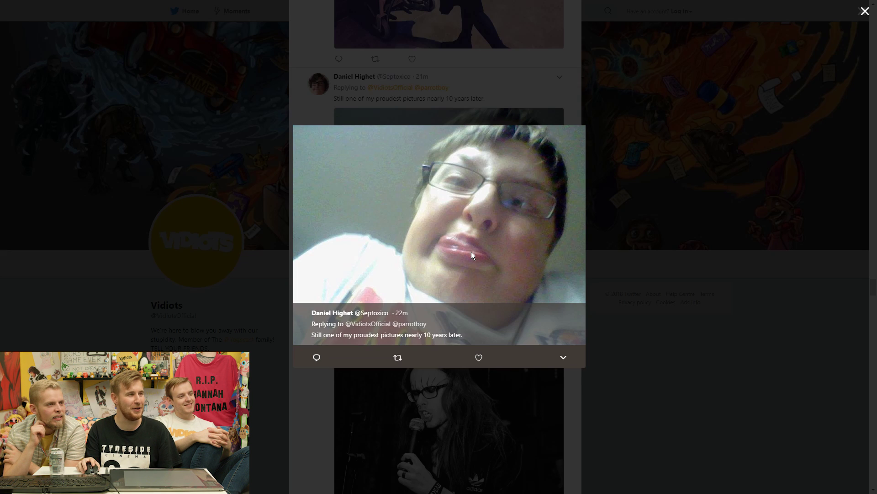
{"action": "left_click", "coordinate": [671, 306]}
{"action": "scroll", "coordinate": [554, 331], "scroll_direction": "down", "scroll_amount": 4}
{"action": "scroll", "coordinate": [480, 329], "scroll_direction": "down", "scroll_amount": 4}
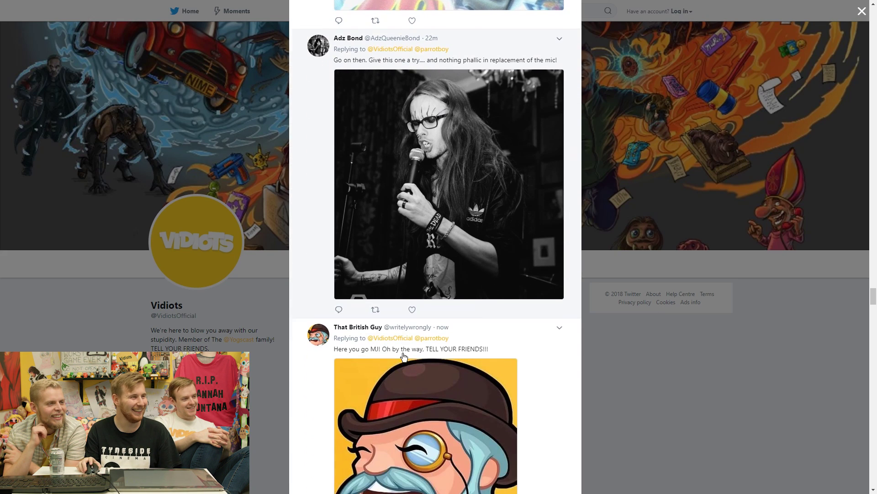
{"action": "scroll", "coordinate": [439, 343], "scroll_direction": "down", "scroll_amount": 4}
{"action": "scroll", "coordinate": [396, 368], "scroll_direction": "down", "scroll_amount": 4}
{"action": "scroll", "coordinate": [397, 344], "scroll_direction": "up", "scroll_amount": 5}
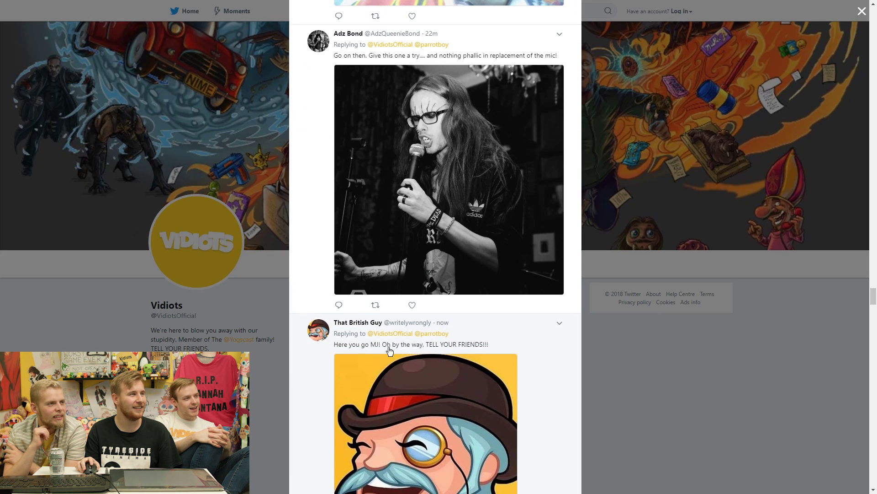
{"action": "left_click", "coordinate": [387, 232]}
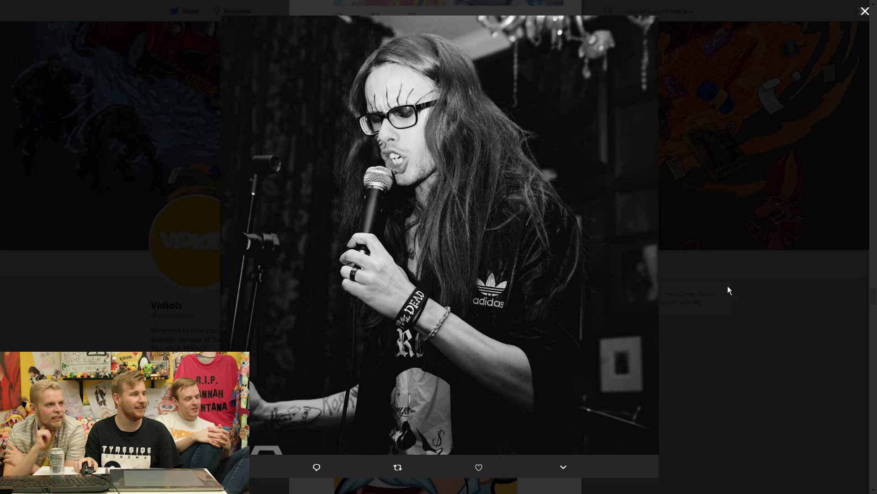
{"action": "left_click", "coordinate": [455, 302]}
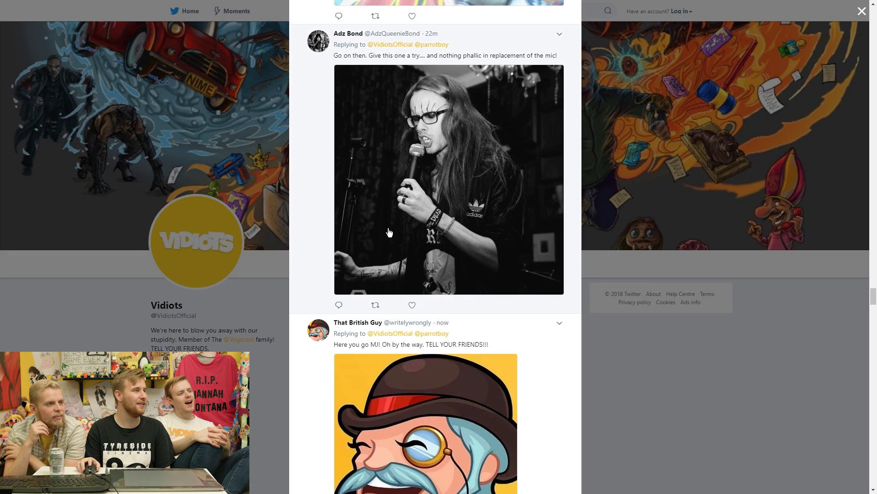
{"action": "scroll", "coordinate": [393, 223], "scroll_direction": "down", "scroll_amount": 5}
{"action": "scroll", "coordinate": [371, 247], "scroll_direction": "down", "scroll_amount": 5}
{"action": "scroll", "coordinate": [350, 261], "scroll_direction": "down", "scroll_amount": 5}
Step: View the graduation-at-the-bar and fan-at-desk photos full size, then jump to the thread's top
{"action": "left_click", "coordinate": [384, 300]}
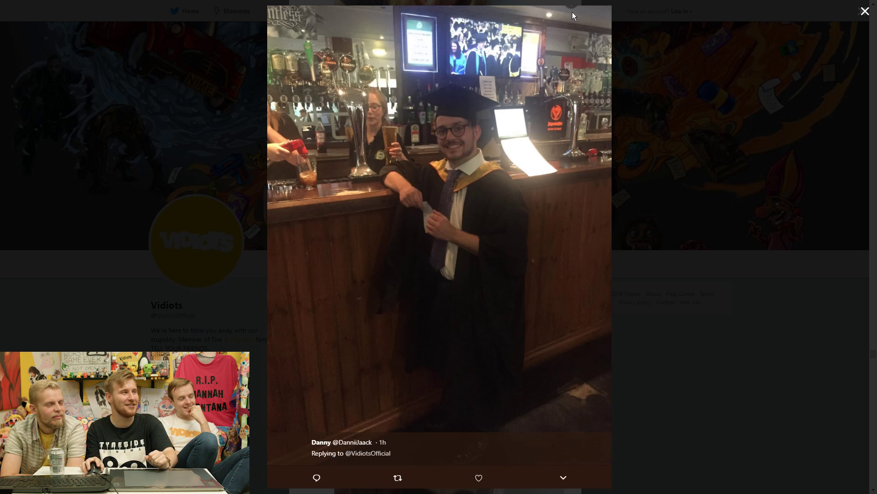
{"action": "left_click", "coordinate": [693, 200]}
{"action": "scroll", "coordinate": [480, 240], "scroll_direction": "up", "scroll_amount": 8}
{"action": "left_click", "coordinate": [436, 320]}
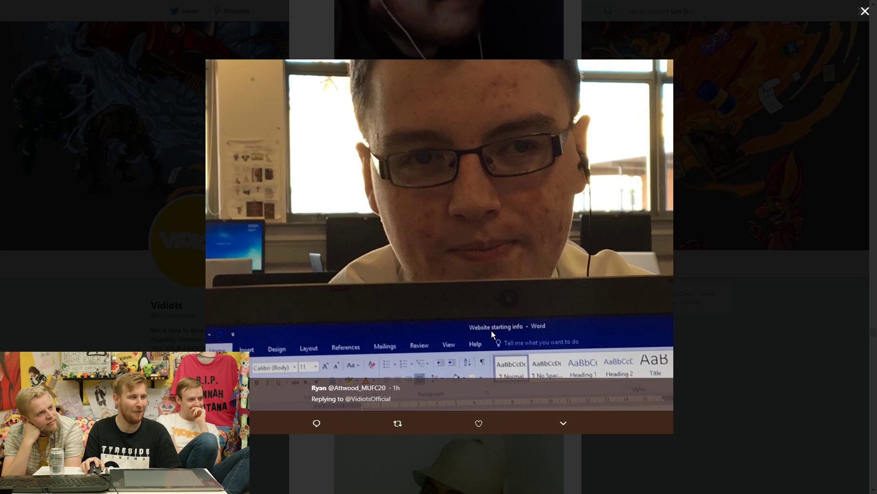
{"action": "left_click", "coordinate": [780, 354]}
{"action": "scroll", "coordinate": [439, 274], "scroll_direction": "down", "scroll_amount": 5}
{"action": "scroll", "coordinate": [439, 274], "scroll_direction": "down", "scroll_amount": 5}
{"action": "scroll", "coordinate": [452, 300], "scroll_direction": "down", "scroll_amount": 6}
{"action": "scroll", "coordinate": [446, 302], "scroll_direction": "down", "scroll_amount": 6}
{"action": "scroll", "coordinate": [439, 309], "scroll_direction": "down", "scroll_amount": 6}
{"action": "scroll", "coordinate": [433, 316], "scroll_direction": "down", "scroll_amount": 6}
{"action": "key", "text": "Home"}
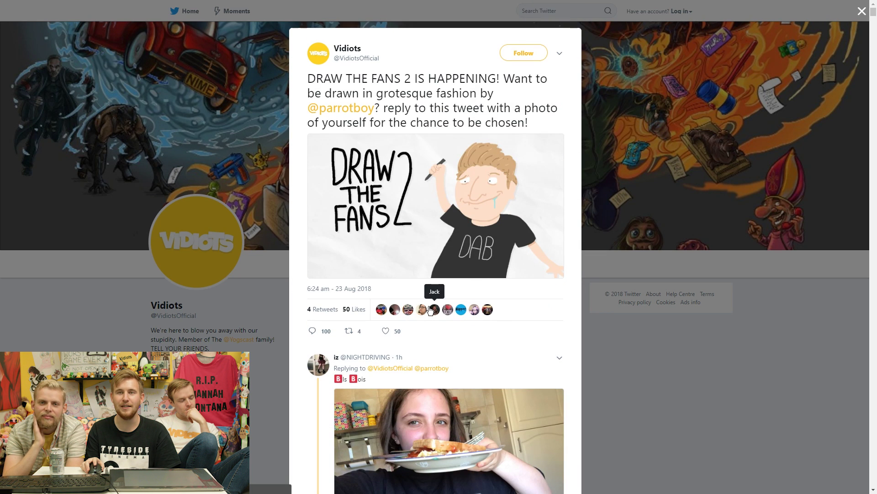
Step: Close the thread to return to the profile page
{"action": "left_click", "coordinate": [678, 334]}
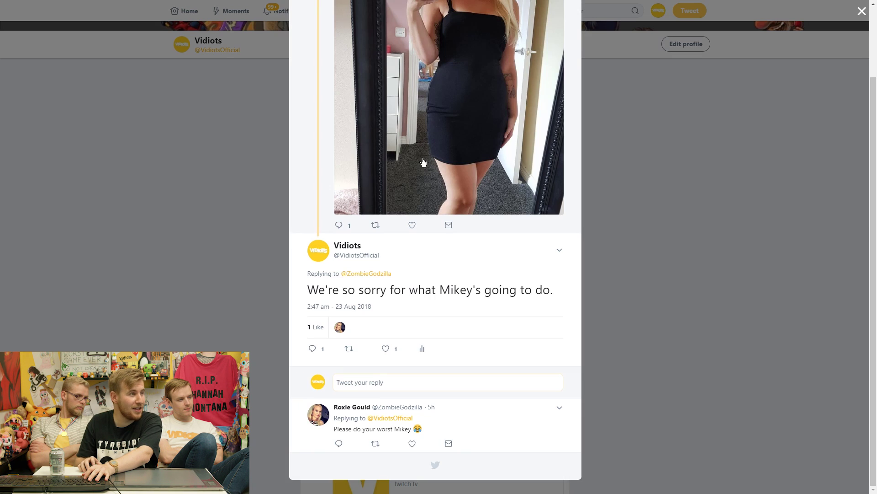
{"action": "scroll", "coordinate": [423, 163], "scroll_direction": "up", "scroll_amount": 3}
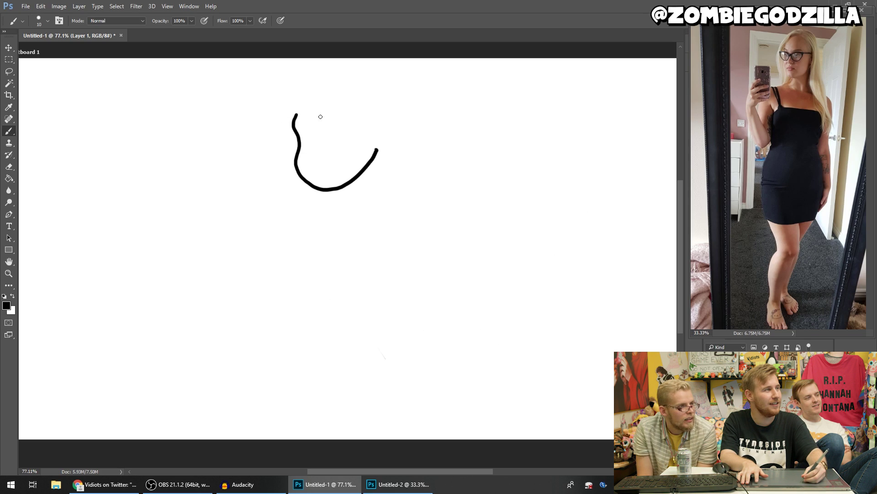
Step: Sketch the nose, the face outline up to the forehead, and long hair down the side
{"action": "mouse_move", "coordinate": [319, 116]}
{"action": "left_mouse_down"}
{"action": "mouse_move", "coordinate": [313, 147]}
{"action": "mouse_move", "coordinate": [331, 147]}
{"action": "left_mouse_up"}
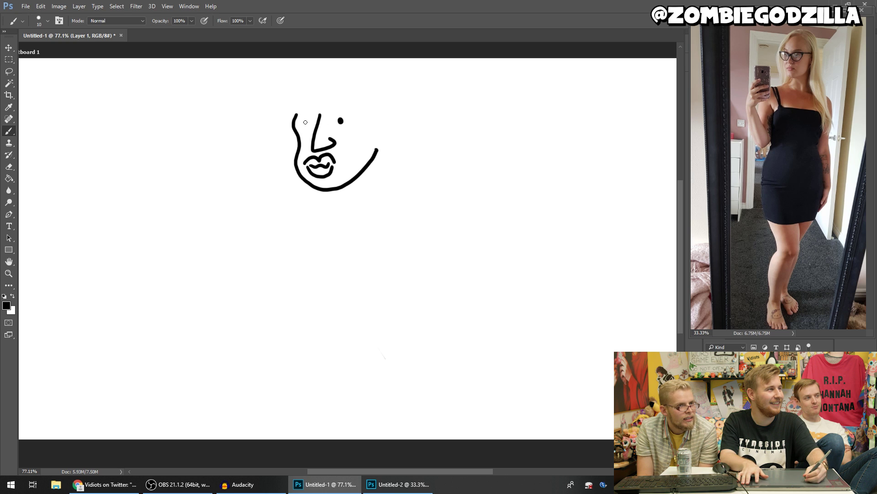
{"action": "left_click_drag", "start_coordinate": [328, 86], "coordinate": [383, 115]}
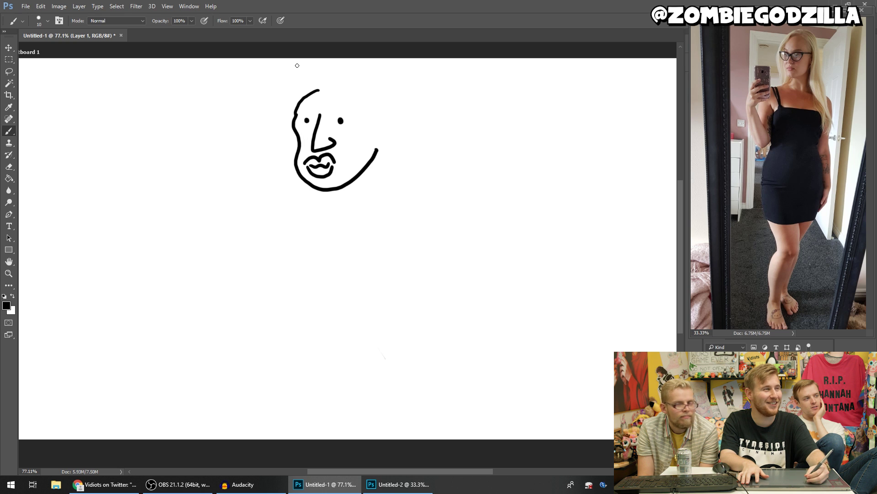
{"action": "left_click_drag", "start_coordinate": [317, 84], "coordinate": [299, 98]}
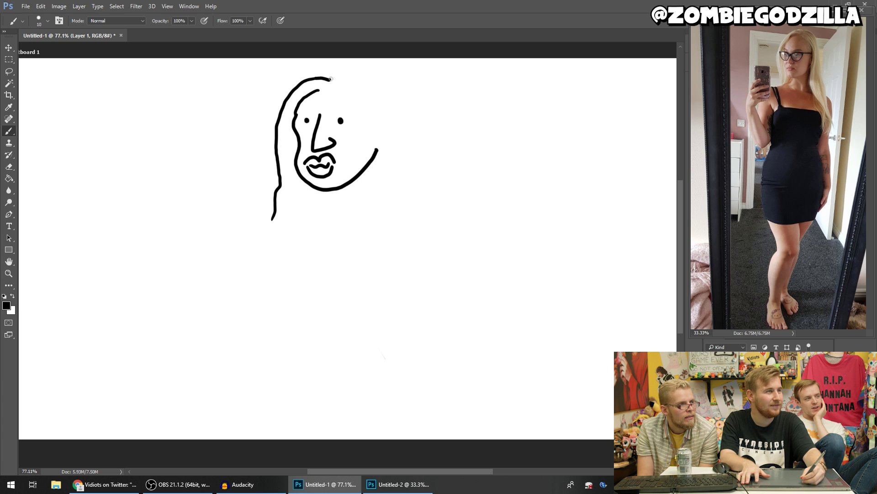
{"action": "left_click_drag", "start_coordinate": [399, 95], "coordinate": [411, 354]}
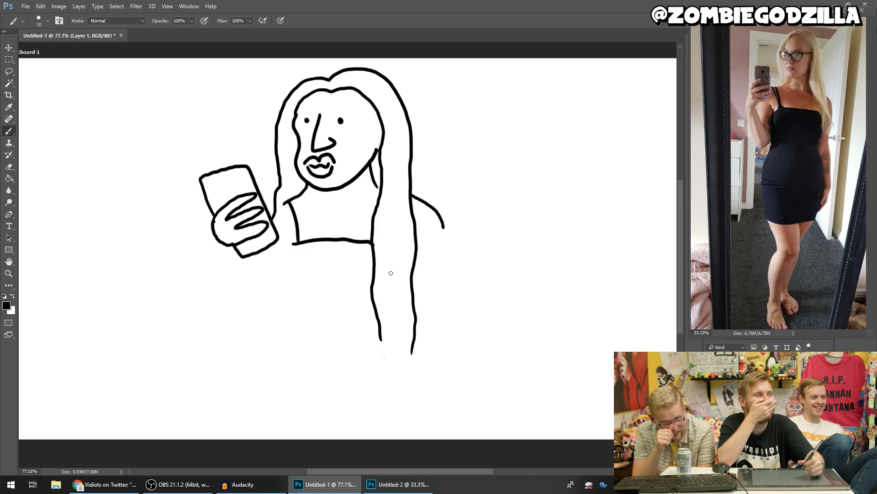
Step: Draw the arm from phone to torso, the dress edge, the right body outline and the inner arm
{"action": "left_click_drag", "start_coordinate": [242, 258], "coordinate": [293, 245]}
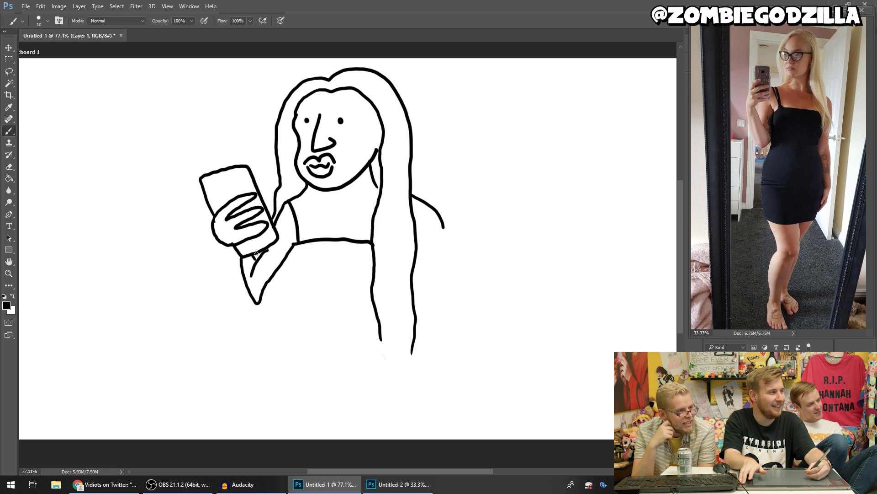
{"action": "left_click_drag", "start_coordinate": [293, 246], "coordinate": [286, 293]}
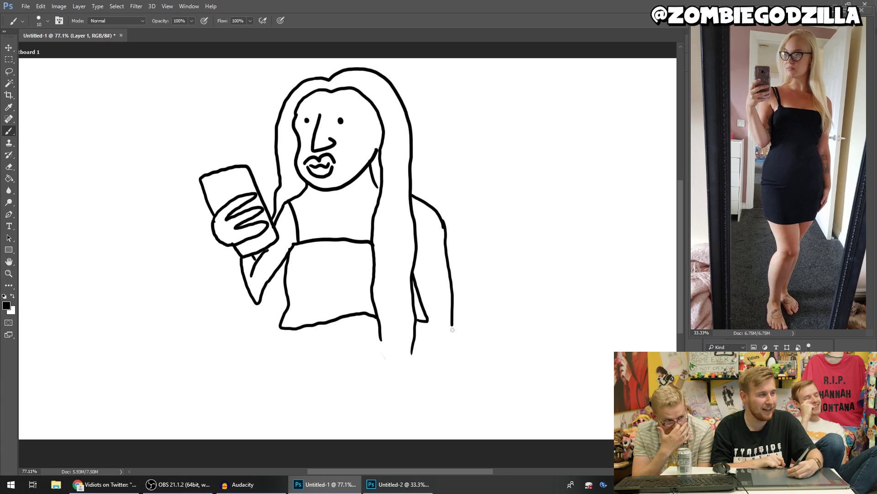
{"action": "mouse_move", "coordinate": [452, 329]}
{"action": "left_mouse_down"}
{"action": "mouse_move", "coordinate": [465, 392]}
{"action": "mouse_move", "coordinate": [457, 388]}
{"action": "mouse_move", "coordinate": [451, 412]}
{"action": "mouse_move", "coordinate": [447, 384]}
{"action": "left_mouse_up"}
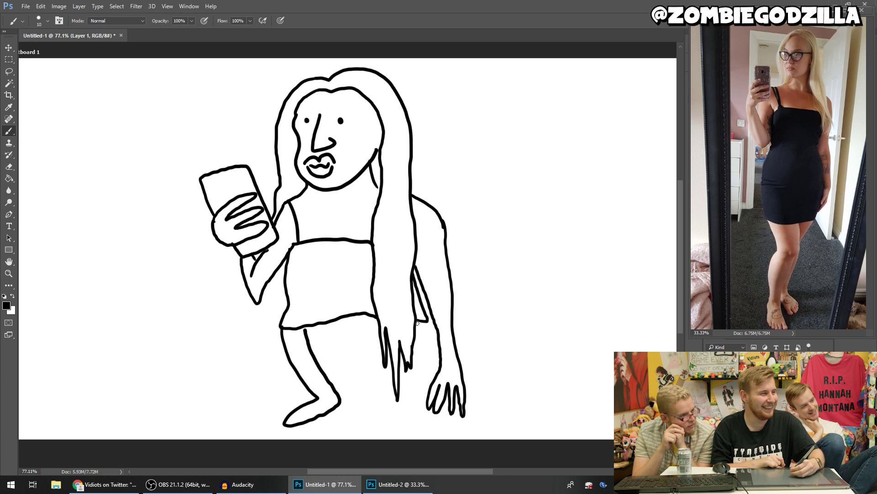
{"action": "left_click_drag", "start_coordinate": [419, 321], "coordinate": [410, 397]}
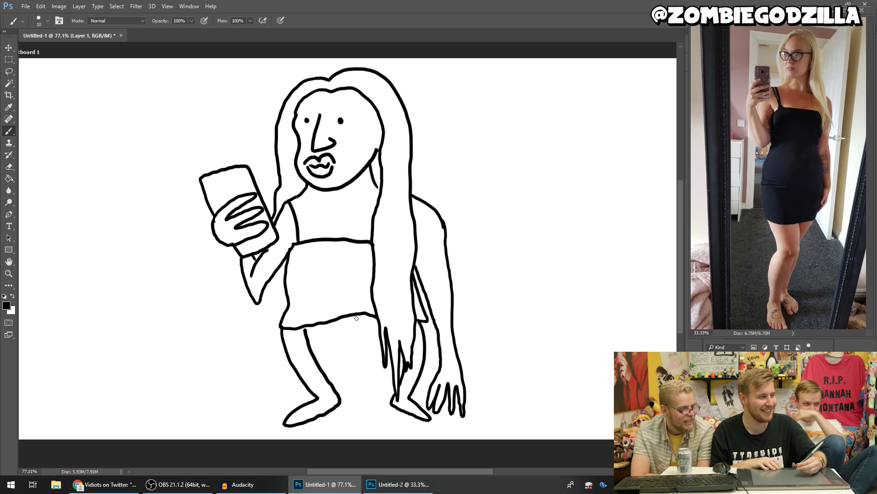
Step: Add a camera lens to the phone, then zoom in and draw glasses around both eyes
{"action": "left_click_drag", "start_coordinate": [225, 180], "coordinate": [231, 185]}
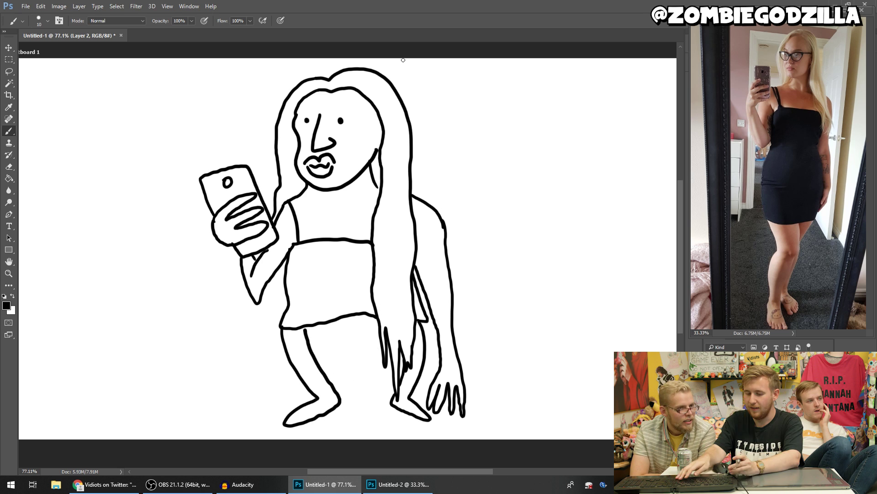
{"action": "key", "text": "ctrl+1"}
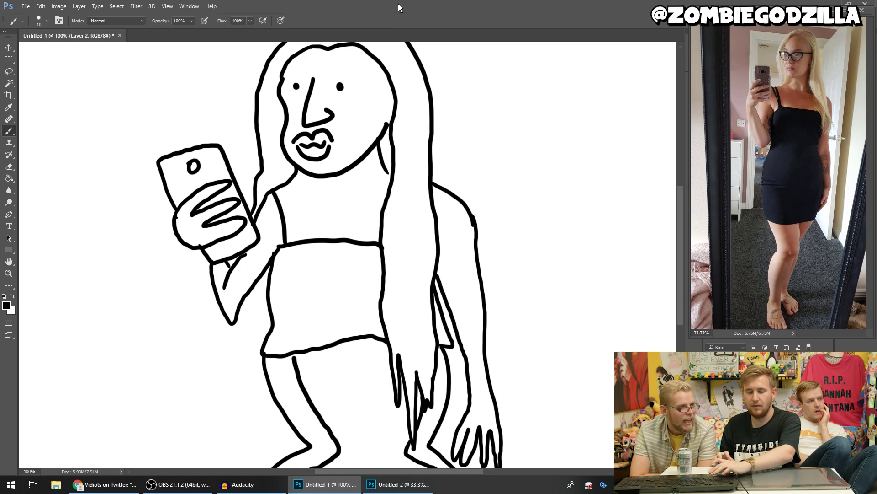
{"action": "left_click_drag", "start_coordinate": [374, 105], "coordinate": [375, 149]}
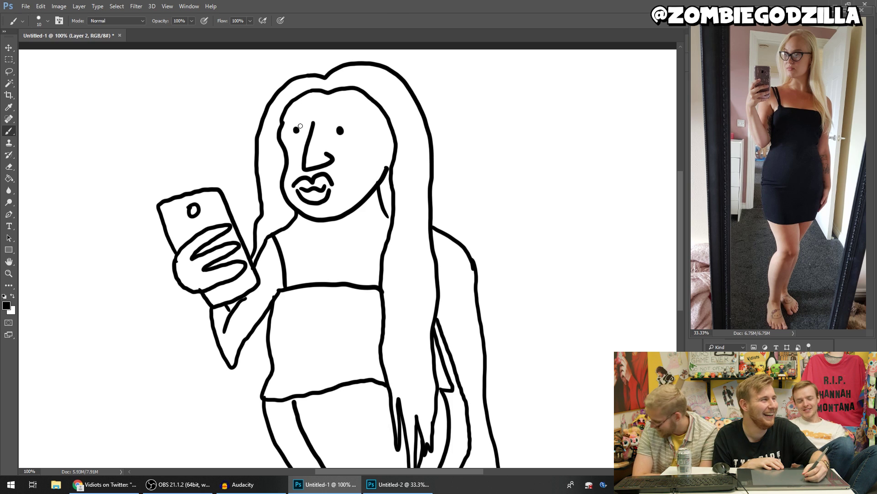
{"action": "mouse_move", "coordinate": [273, 120]}
{"action": "left_mouse_down"}
{"action": "mouse_move", "coordinate": [316, 137]}
{"action": "mouse_move", "coordinate": [289, 151]}
{"action": "left_mouse_up"}
{"action": "left_click_drag", "start_coordinate": [271, 121], "coordinate": [280, 137]}
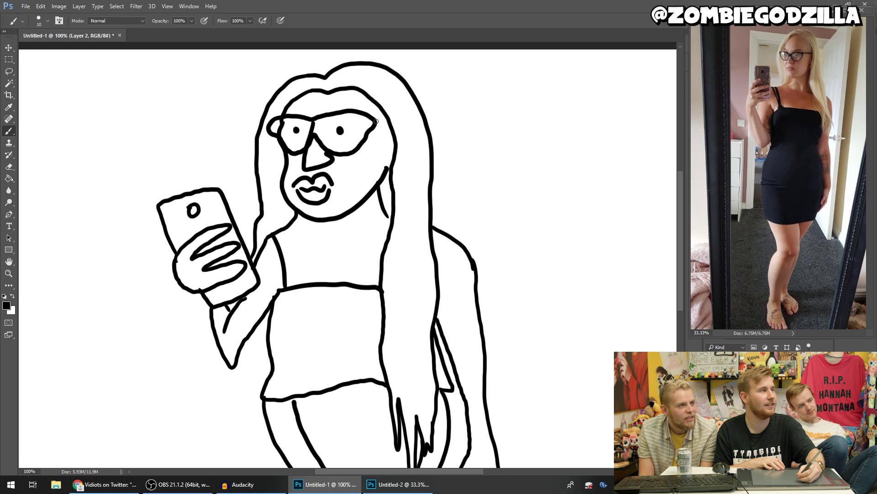
{"action": "scroll", "coordinate": [357, 343], "scroll_direction": "up", "scroll_amount": 3}
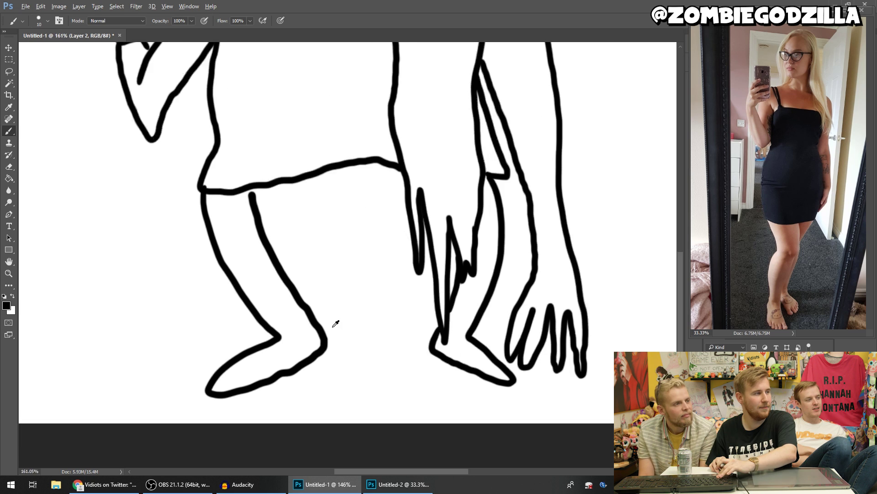
{"action": "scroll", "coordinate": [296, 329], "scroll_direction": "up", "scroll_amount": 3}
{"action": "scroll", "coordinate": [257, 332], "scroll_direction": "up", "scroll_amount": 2}
Step: Switch to a 1 px brush and doodle a small face with eyes on the left foot
{"action": "right_click", "coordinate": [227, 241]}
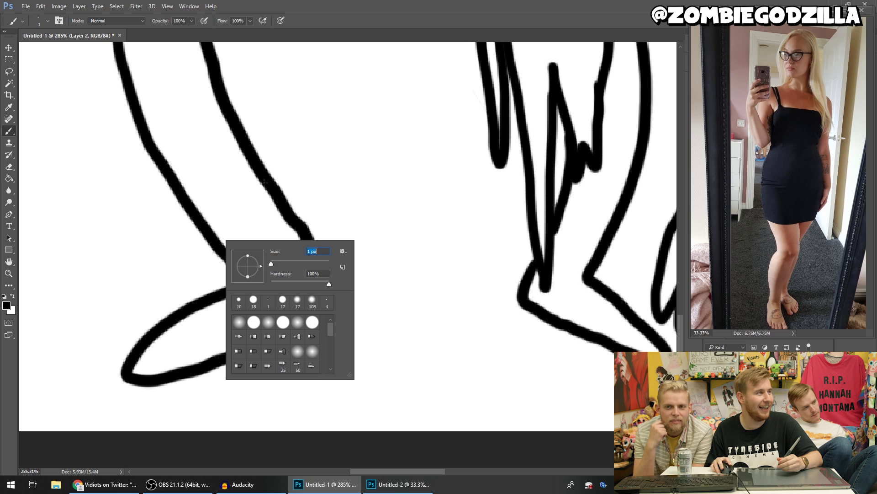
{"action": "key", "text": "Return"}
{"action": "left_click_drag", "start_coordinate": [205, 323], "coordinate": [212, 341]}
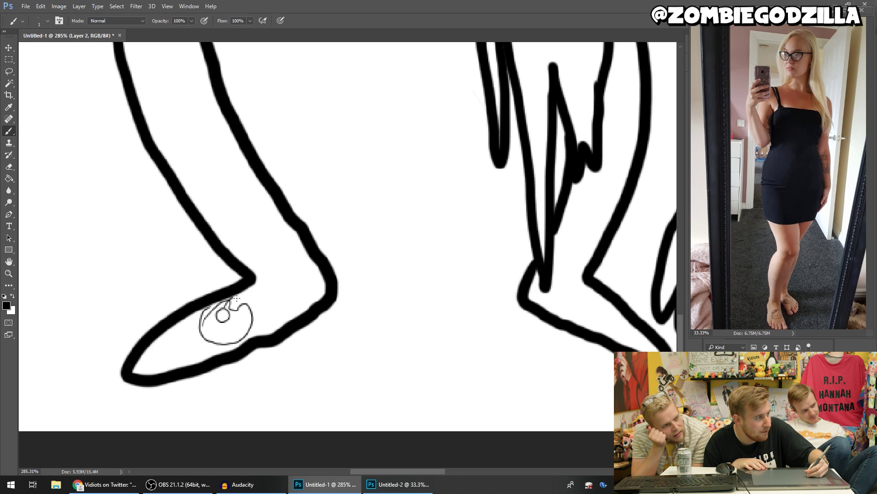
{"action": "left_click", "coordinate": [221, 325]}
{"action": "left_click", "coordinate": [238, 322]}
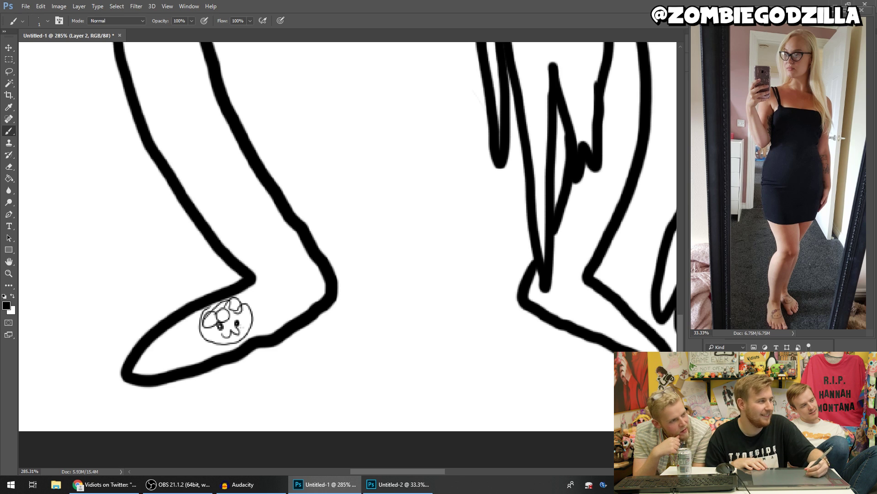
Step: Doodle a small face on the right foot
{"action": "left_click_drag", "start_coordinate": [347, 278], "coordinate": [226, 266]}
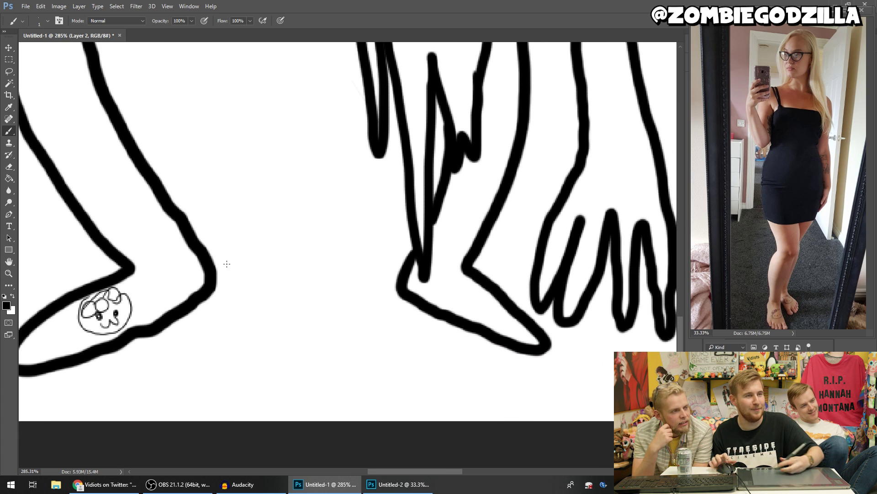
{"action": "right_click", "coordinate": [449, 306]}
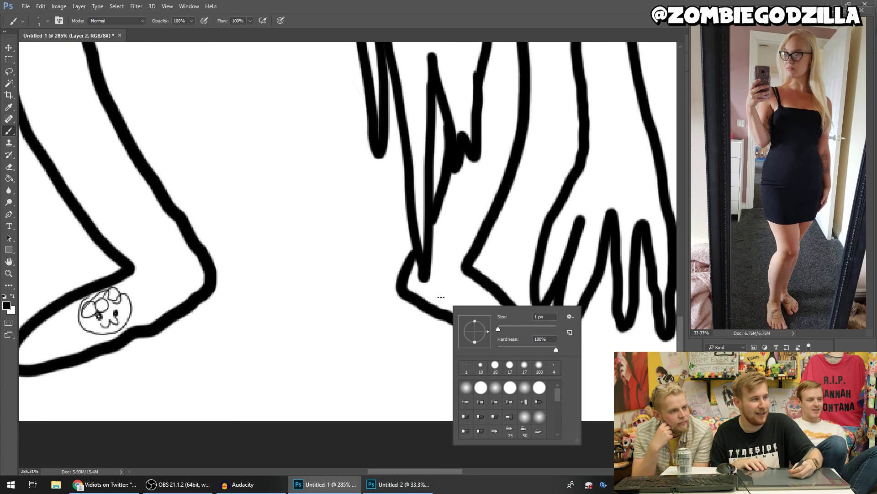
{"action": "left_click", "coordinate": [452, 305]}
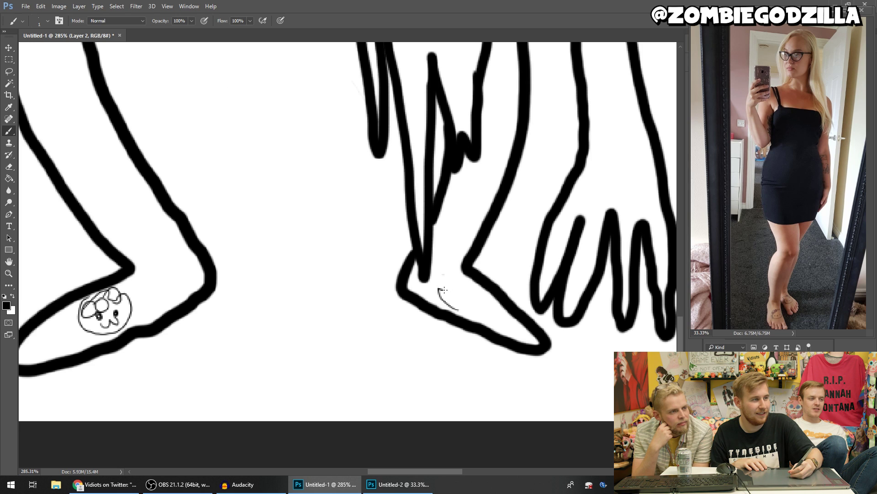
{"action": "left_click_drag", "start_coordinate": [456, 274], "coordinate": [452, 309]}
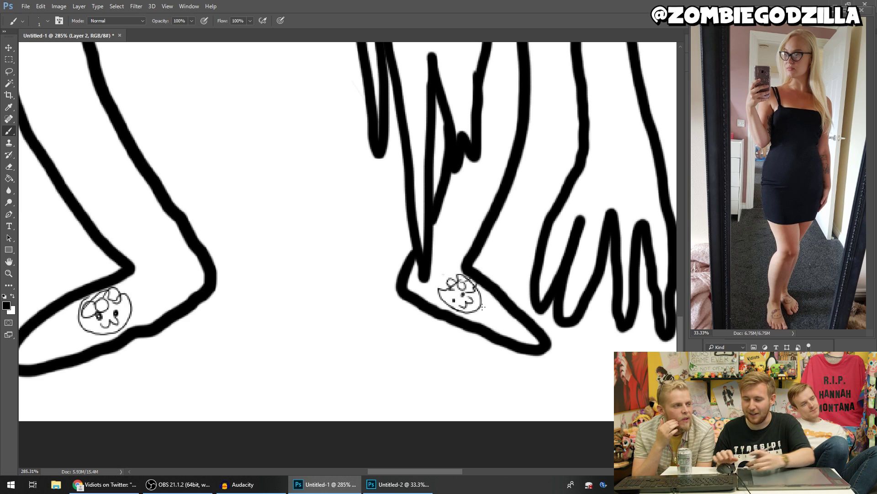
Step: Zoom out to the whole figure and paint the left side of the torso dark
{"action": "key", "text": "ctrl+1"}
{"action": "scroll", "coordinate": [430, 260], "scroll_direction": "down", "scroll_amount": 1}
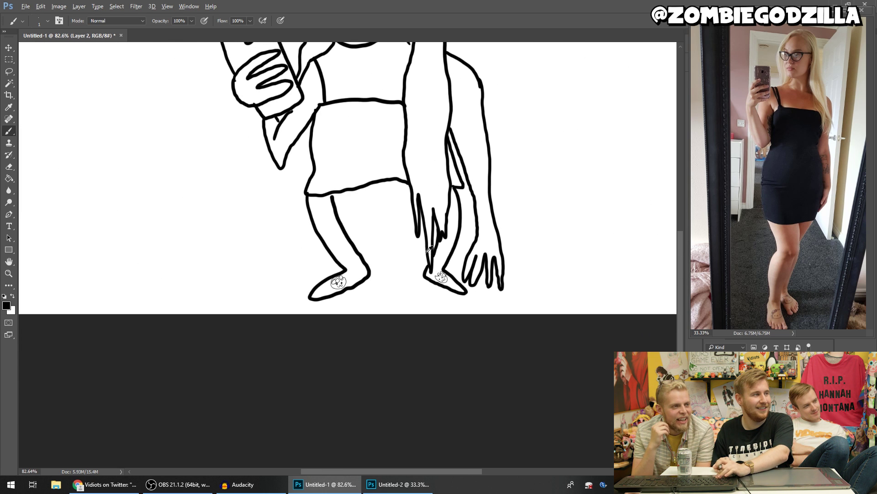
{"action": "mouse_move", "coordinate": [385, 256]}
{"action": "left_mouse_down"}
{"action": "mouse_move", "coordinate": [419, 315]}
{"action": "mouse_move", "coordinate": [415, 338]}
{"action": "left_mouse_up"}
{"action": "left_click_drag", "start_coordinate": [328, 251], "coordinate": [326, 326]}
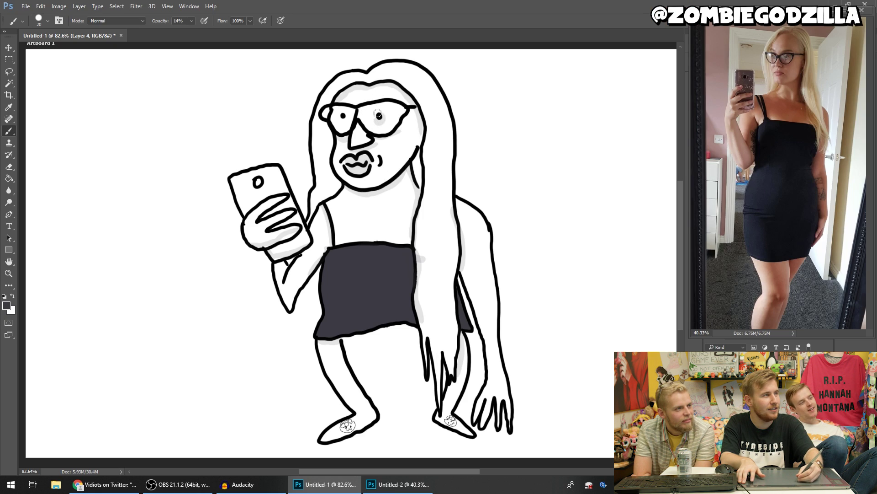
Step: Darken the cartoon's lips and add grey shading along the hair
{"action": "left_click_drag", "start_coordinate": [361, 167], "coordinate": [350, 165]}
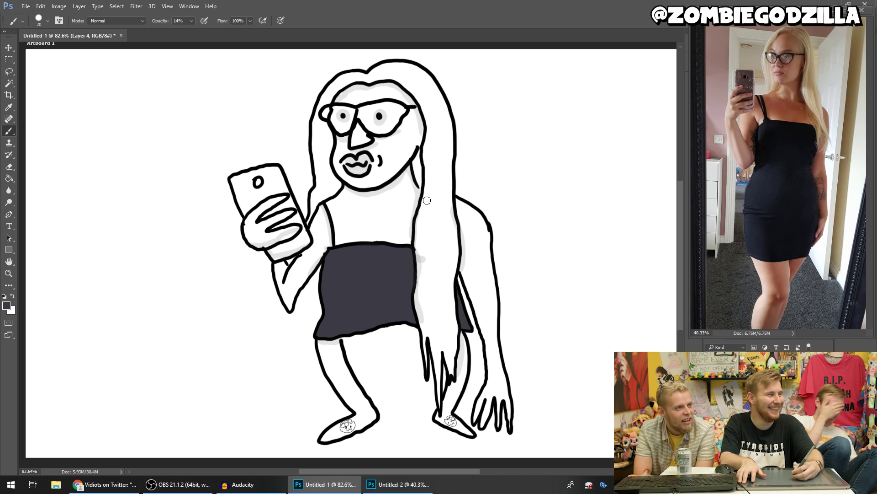
{"action": "left_click_drag", "start_coordinate": [432, 172], "coordinate": [420, 249]}
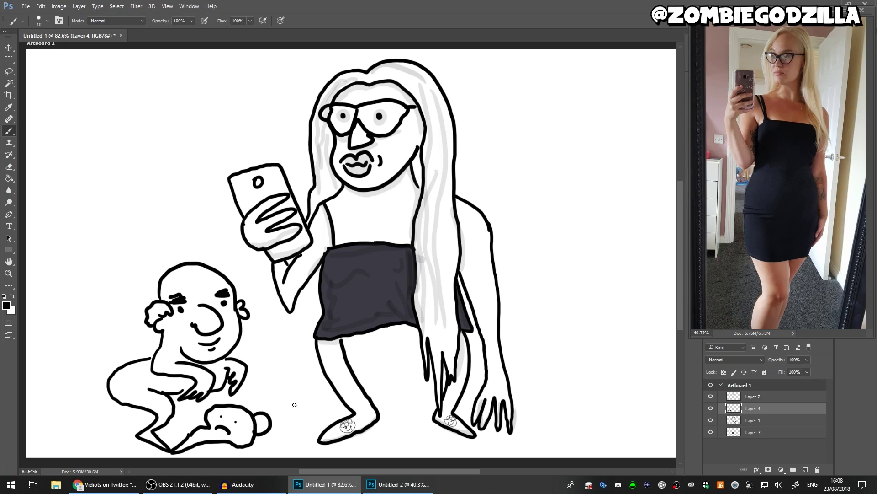
Step: Select the finished caricature's layers, then sketch strokes for the eyebrow, cap side and left arm
{"action": "left_click", "coordinate": [765, 400]}
{"action": "left_click", "coordinate": [759, 433], "text": "shift"}
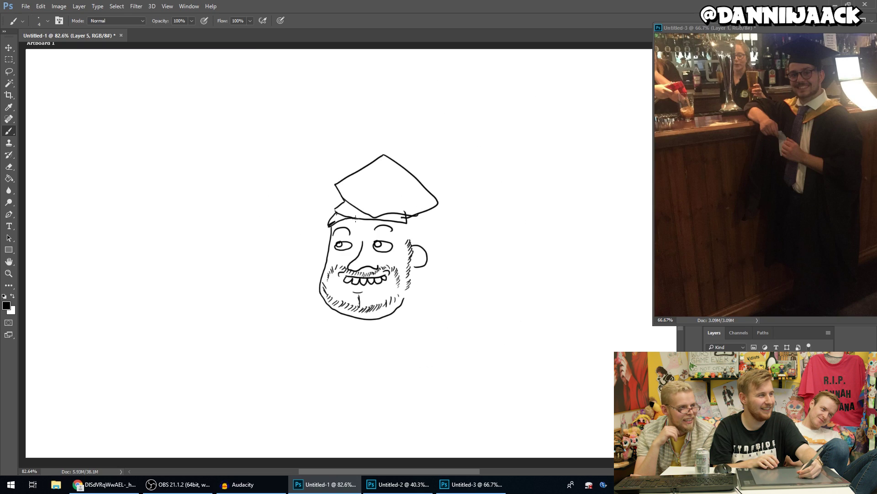
{"action": "left_click_drag", "start_coordinate": [381, 224], "coordinate": [400, 225]}
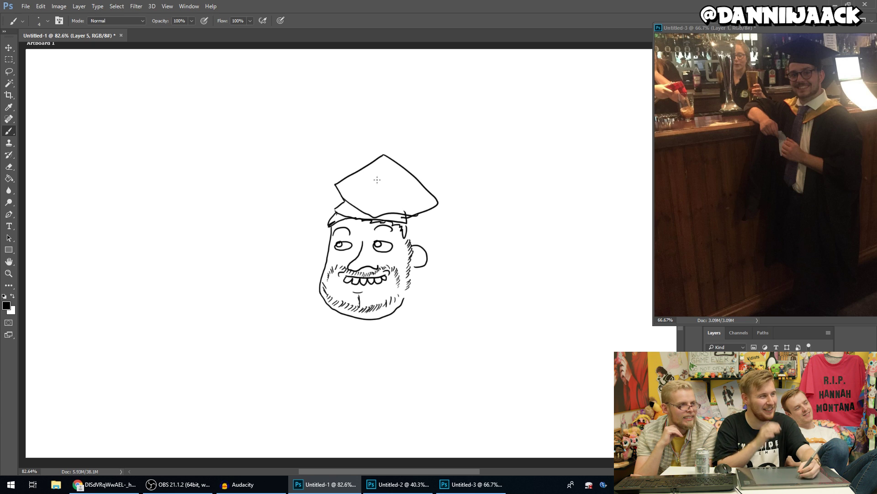
{"action": "left_click_drag", "start_coordinate": [348, 173], "coordinate": [353, 208]}
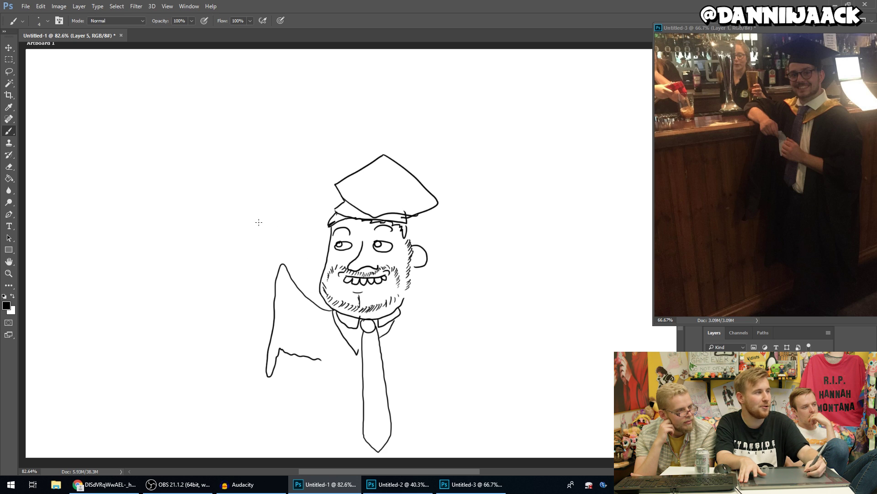
{"action": "left_click_drag", "start_coordinate": [281, 262], "coordinate": [271, 233]}
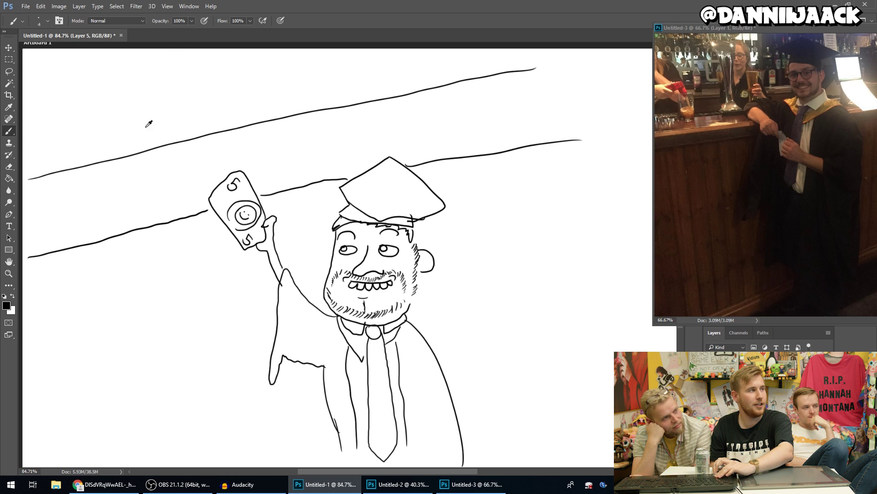
{"action": "scroll", "coordinate": [144, 135], "scroll_direction": "down", "scroll_amount": 1}
Step: Add a forehead hair stroke and draw a face with eye and mouth on the cap
{"action": "left_click_drag", "start_coordinate": [141, 131], "coordinate": [127, 128]}
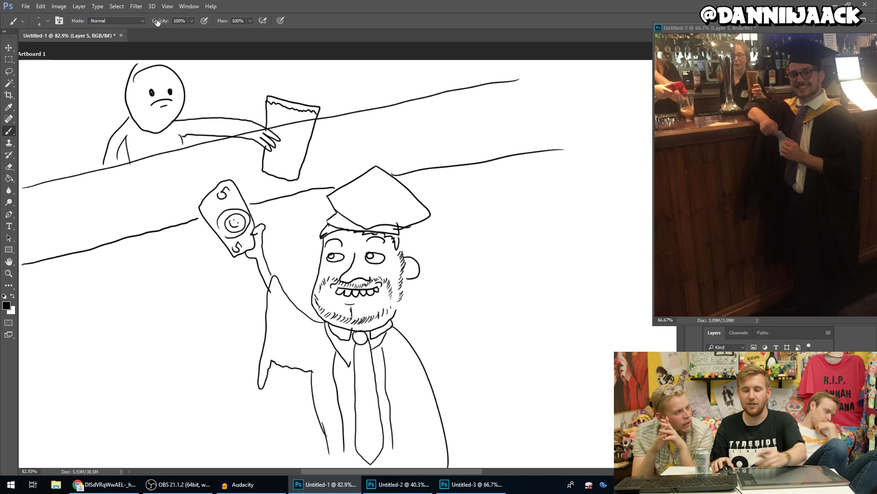
{"action": "scroll", "coordinate": [153, 190], "scroll_direction": "down", "scroll_amount": 1}
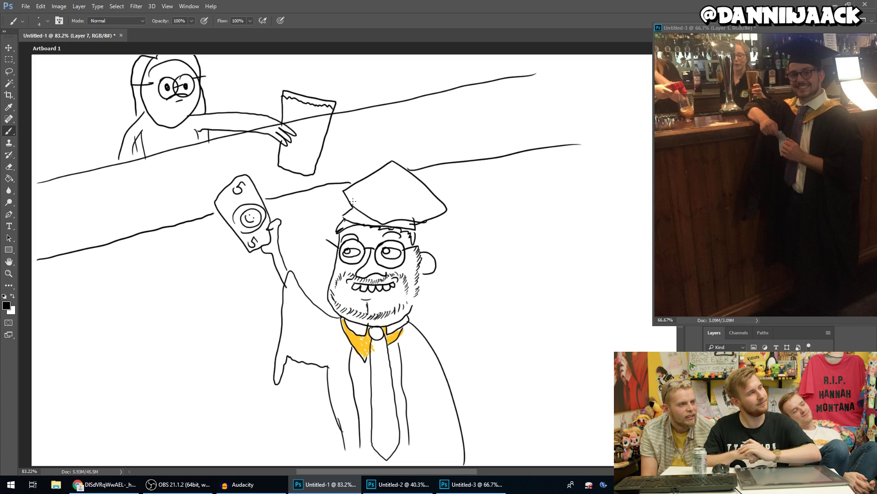
{"action": "left_click_drag", "start_coordinate": [350, 230], "coordinate": [353, 240]}
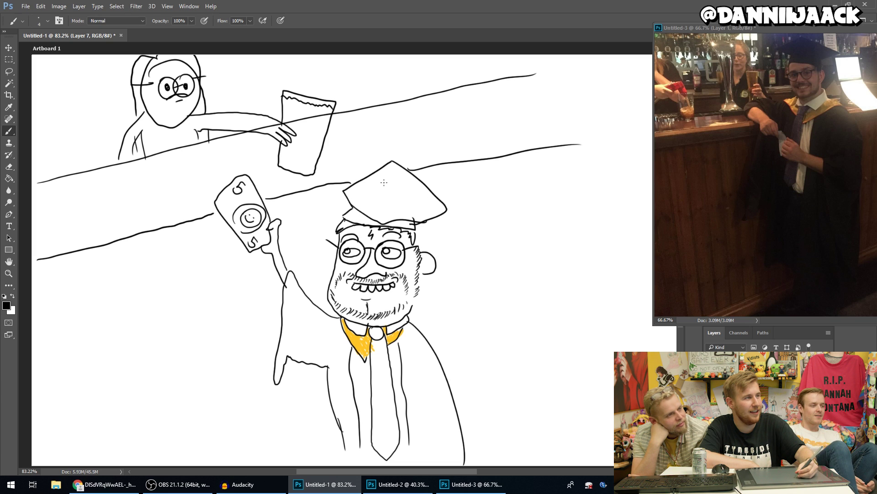
{"action": "left_click_drag", "start_coordinate": [378, 182], "coordinate": [391, 193]}
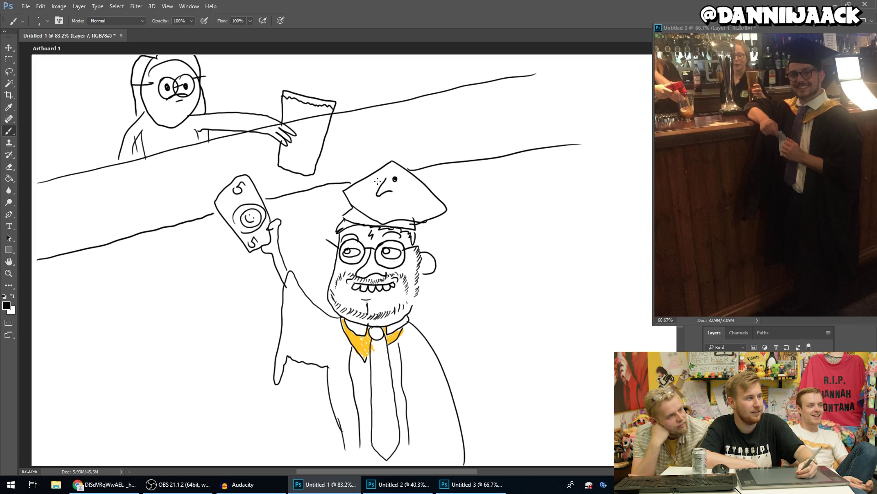
{"action": "left_click", "coordinate": [378, 179]}
{"action": "left_click_drag", "start_coordinate": [364, 201], "coordinate": [399, 200]}
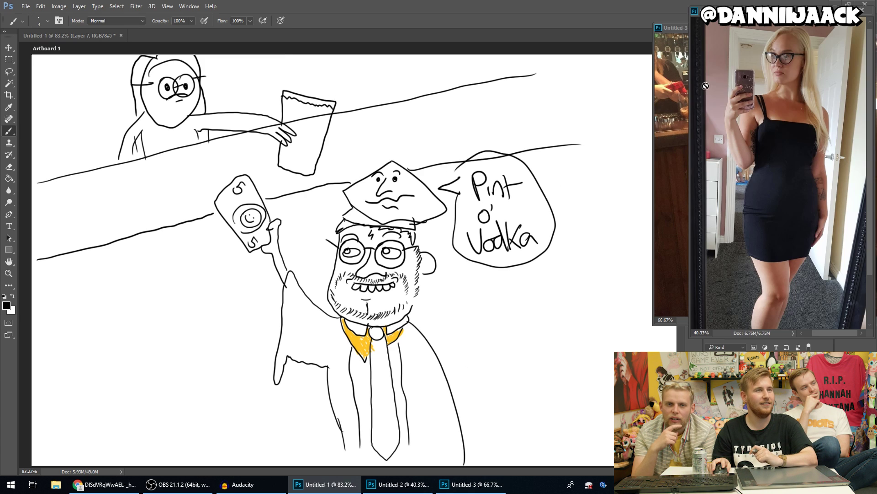
Step: Tab the two reference photos together, show the pub photo, and cover the old drawing with a blank layer
{"action": "left_click_drag", "start_coordinate": [675, 28], "coordinate": [706, 40]}
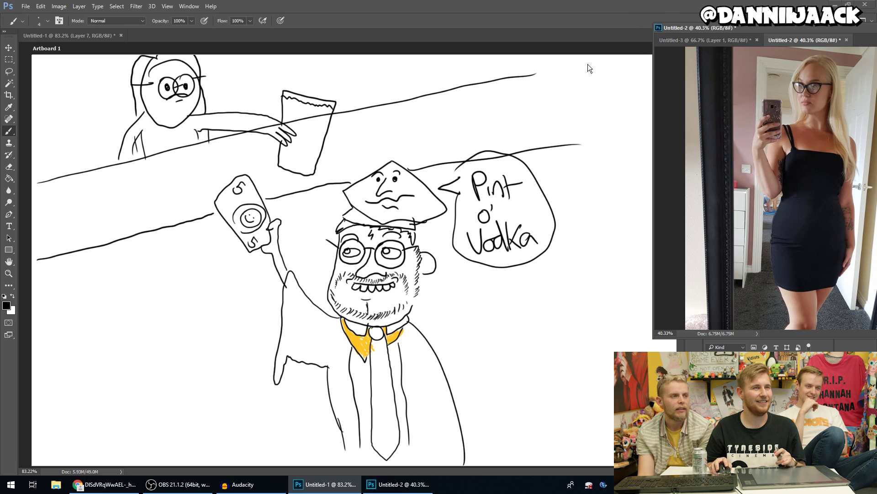
{"action": "left_click", "coordinate": [724, 40]}
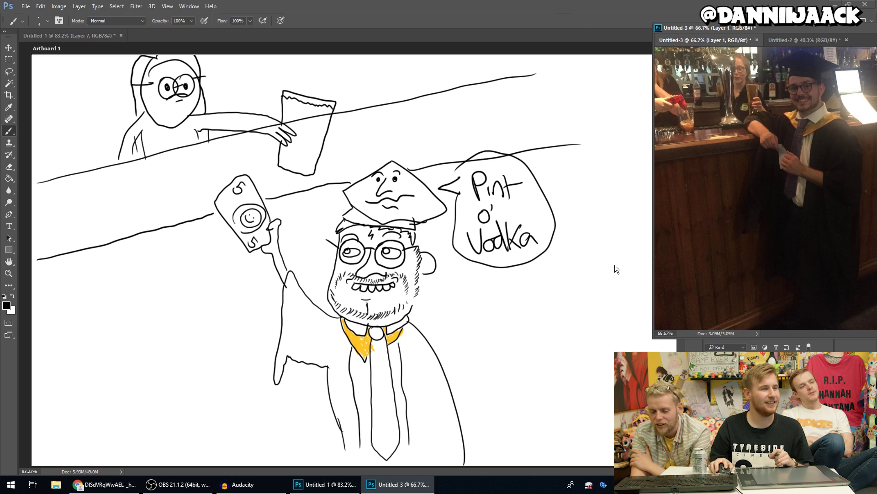
{"action": "key", "text": "ctrl+shift+alt+n"}
{"action": "key", "text": "ctrl+BackSpace"}
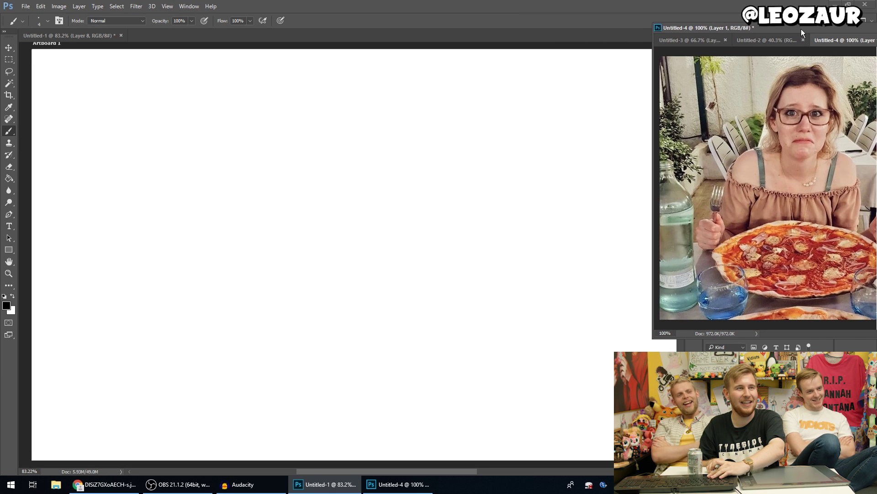
Step: Place the pizza reference photo beside the canvas and delete the old oval sketch layer
{"action": "mouse_move", "coordinate": [802, 29]}
{"action": "left_mouse_down"}
{"action": "mouse_move", "coordinate": [768, 33]}
{"action": "mouse_move", "coordinate": [775, 38]}
{"action": "left_mouse_up"}
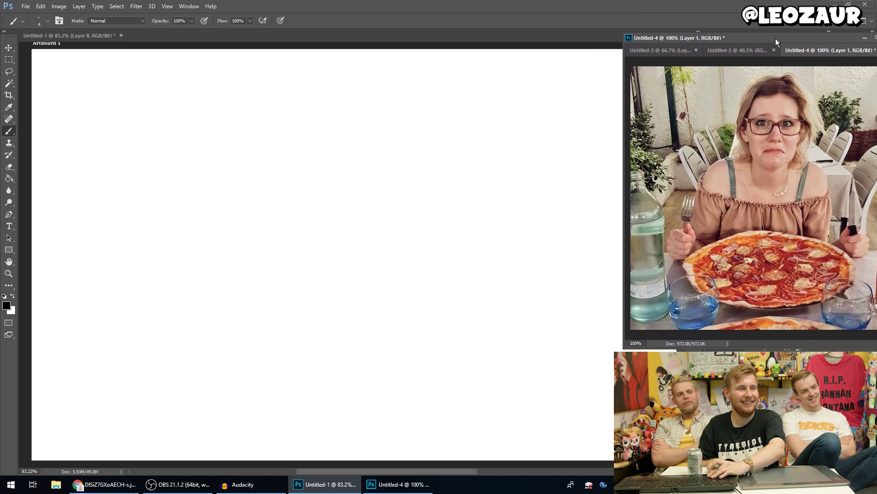
{"action": "left_click", "coordinate": [69, 35]}
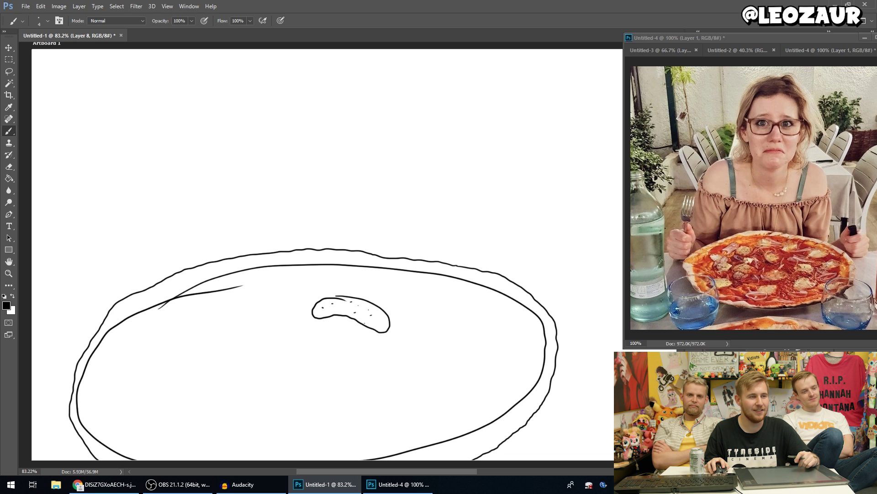
{"action": "key", "text": "Delete"}
{"action": "left_click", "coordinate": [397, 183]}
Step: Draw the double-ring glasses, a thumb shape, a right-eye pupil and the right-side hair line
{"action": "left_click_drag", "start_coordinate": [274, 86], "coordinate": [275, 99]}
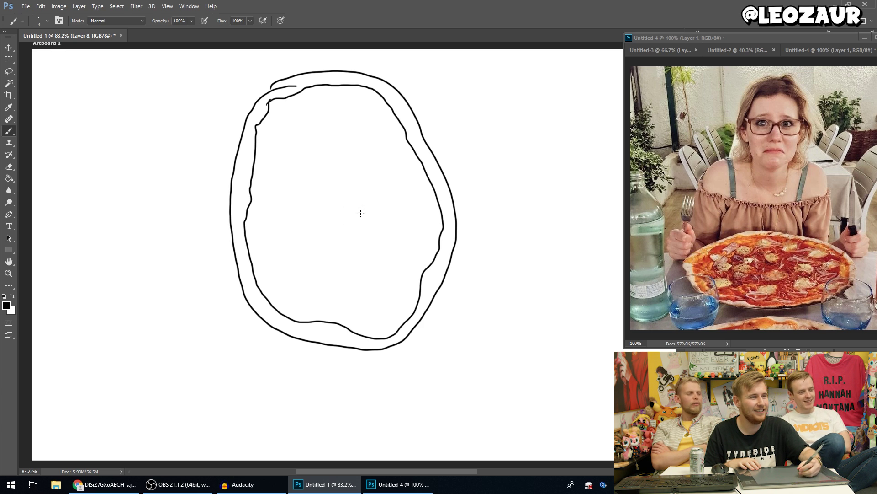
{"action": "mouse_move", "coordinate": [327, 176]}
{"action": "left_mouse_down"}
{"action": "mouse_move", "coordinate": [347, 187]}
{"action": "mouse_move", "coordinate": [331, 206]}
{"action": "mouse_move", "coordinate": [327, 196]}
{"action": "left_mouse_up"}
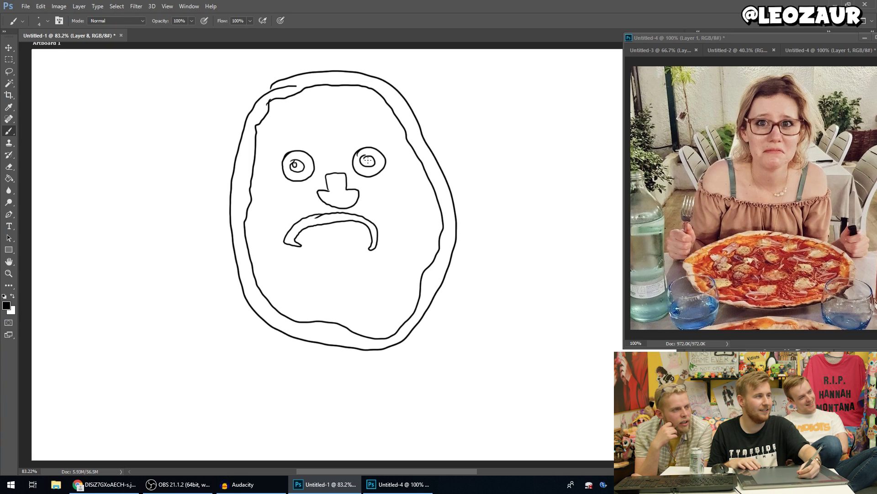
{"action": "left_click_drag", "start_coordinate": [367, 158], "coordinate": [366, 163]}
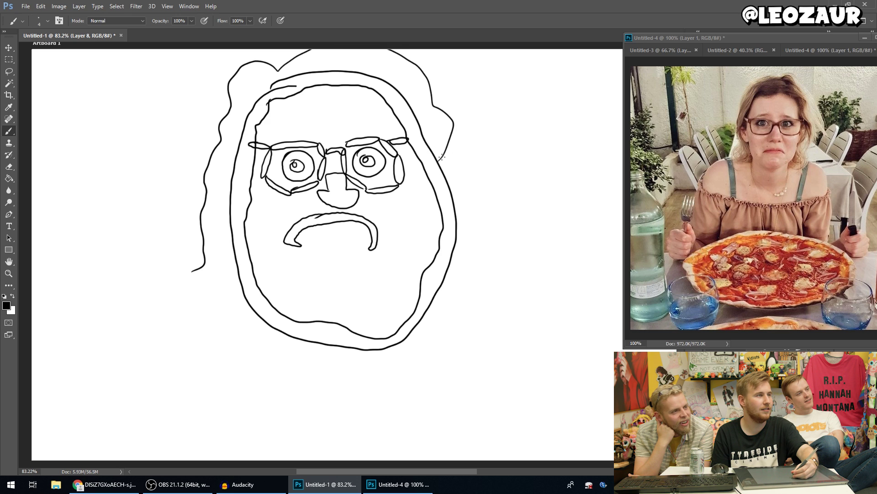
{"action": "left_click_drag", "start_coordinate": [475, 280], "coordinate": [488, 348]}
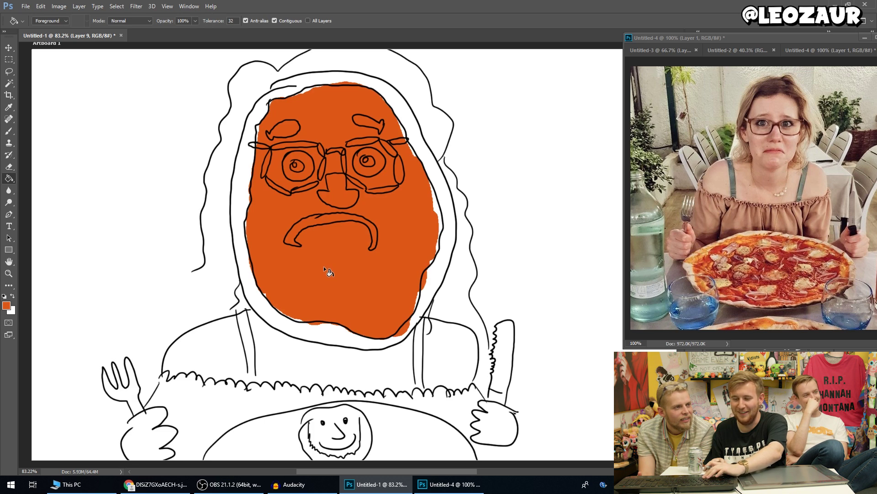
Step: Pick a new brush colour in the Color Picker and paint yellow along the hair's left side
{"action": "key", "text": "b"}
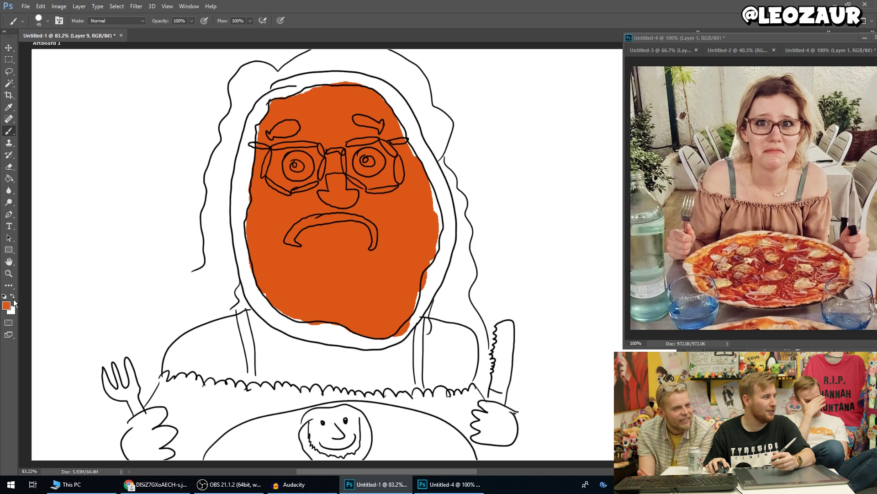
{"action": "left_click", "coordinate": [7, 304]}
{"action": "left_click", "coordinate": [447, 214]}
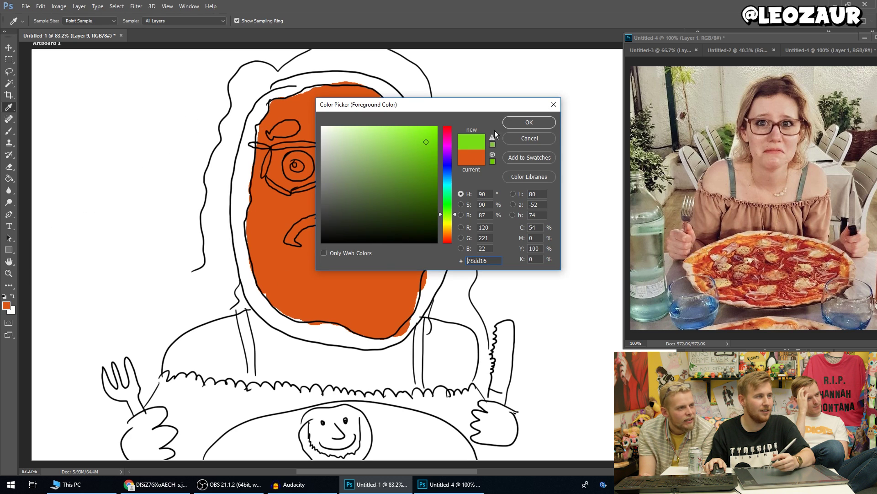
{"action": "left_click", "coordinate": [528, 122]}
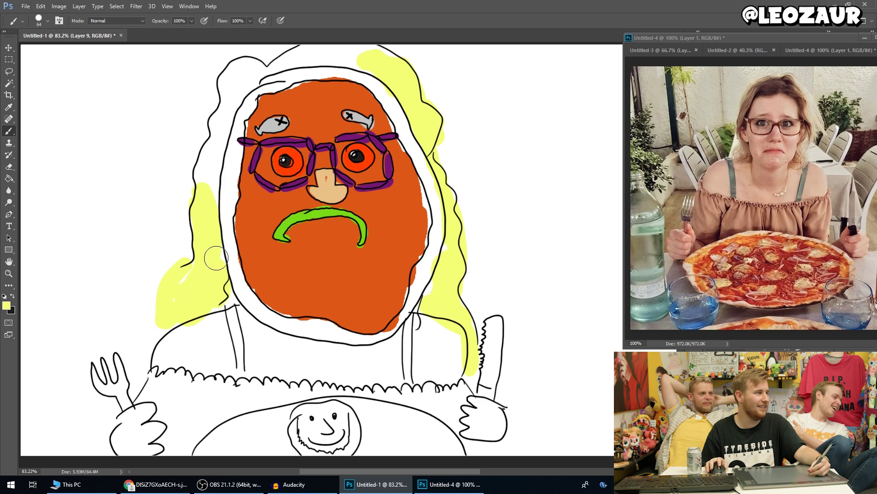
{"action": "mouse_move", "coordinate": [213, 260]}
{"action": "left_mouse_down"}
{"action": "mouse_move", "coordinate": [212, 172]}
{"action": "mouse_move", "coordinate": [226, 109]}
{"action": "mouse_move", "coordinate": [253, 78]}
{"action": "mouse_move", "coordinate": [301, 54]}
{"action": "mouse_move", "coordinate": [384, 62]}
{"action": "left_mouse_up"}
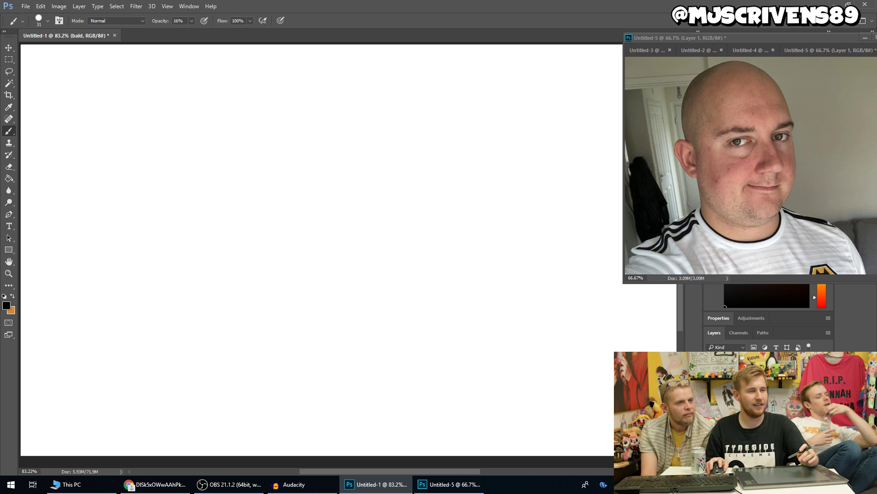
Step: On a new layer, set the brush size and draw the ear curve, undoing a head outline stroke
{"action": "key", "text": "ctrl+shift+alt+n"}
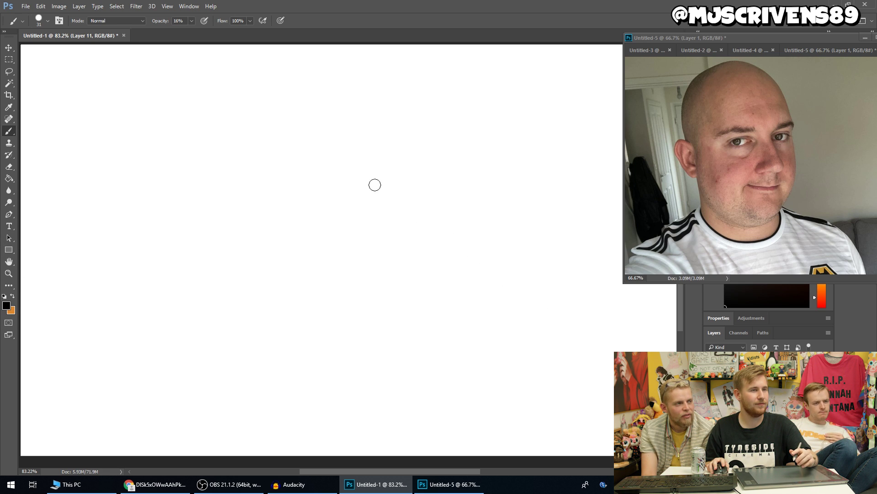
{"action": "right_click", "coordinate": [390, 189]}
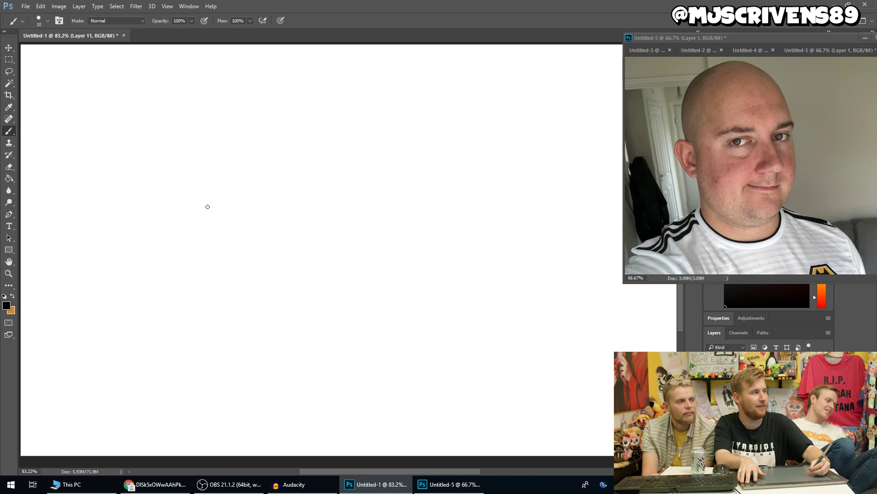
{"action": "mouse_move", "coordinate": [209, 201]}
{"action": "left_mouse_down"}
{"action": "mouse_move", "coordinate": [182, 220]}
{"action": "mouse_move", "coordinate": [218, 255]}
{"action": "left_mouse_up"}
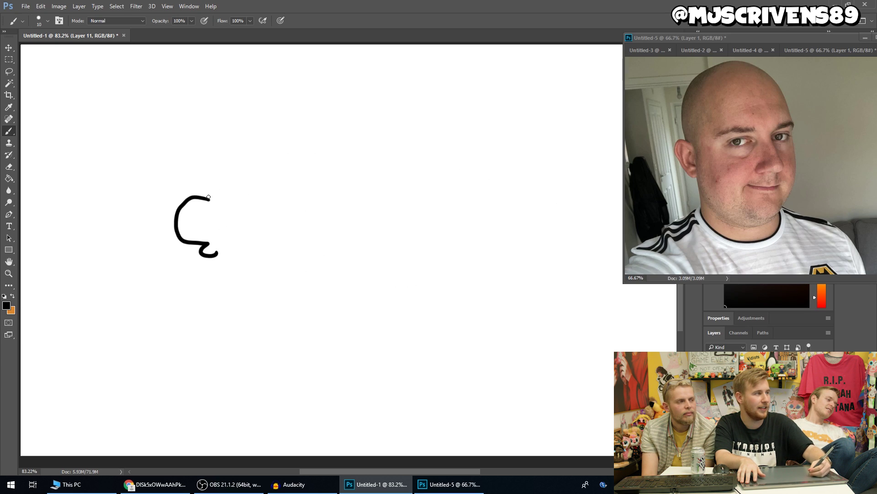
{"action": "mouse_move", "coordinate": [210, 198]}
{"action": "left_mouse_down"}
{"action": "mouse_move", "coordinate": [384, 52]}
{"action": "mouse_move", "coordinate": [405, 291]}
{"action": "left_mouse_up"}
{"action": "key", "text": "ctrl+z"}
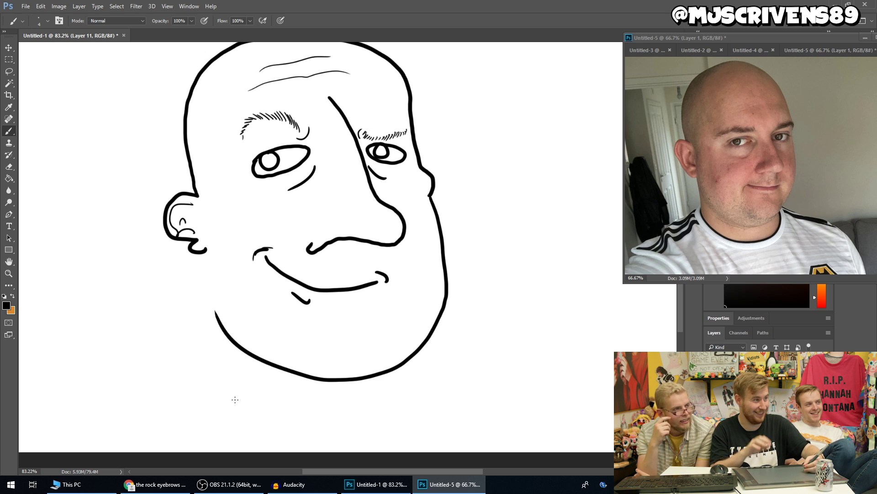
Step: View the Mr. Clean image from the browser's search results, then return to Photoshop
{"action": "key", "text": "alt+Tab"}
{"action": "left_click", "coordinate": [220, 349]}
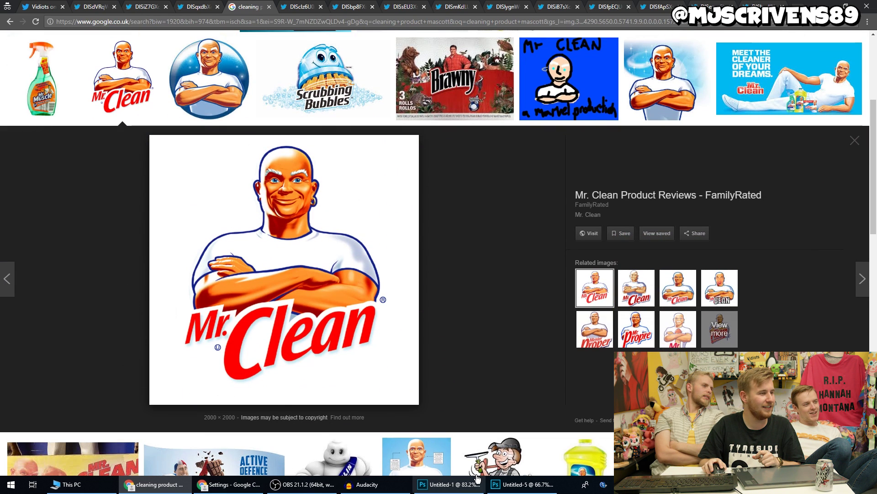
{"action": "left_click", "coordinate": [452, 484]}
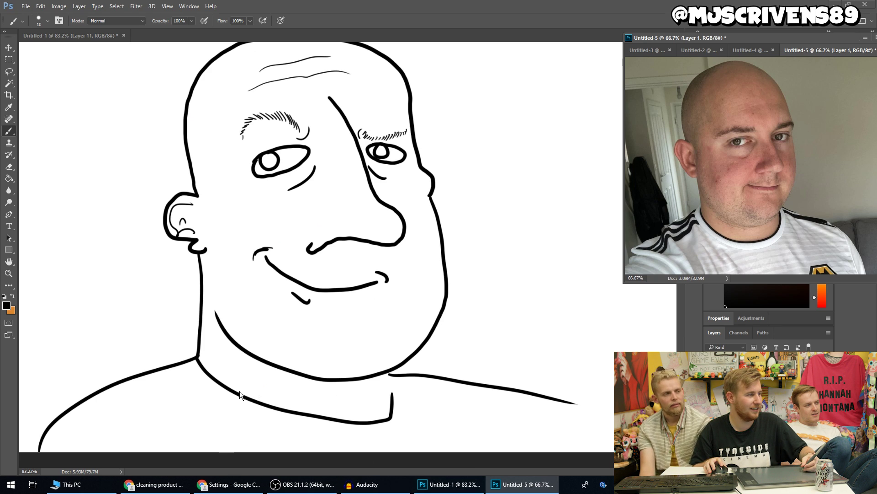
Step: Draw an earlobe below the ear and a cat face with two dot eyes and a w-shaped mouth
{"action": "left_click", "coordinate": [100, 62]}
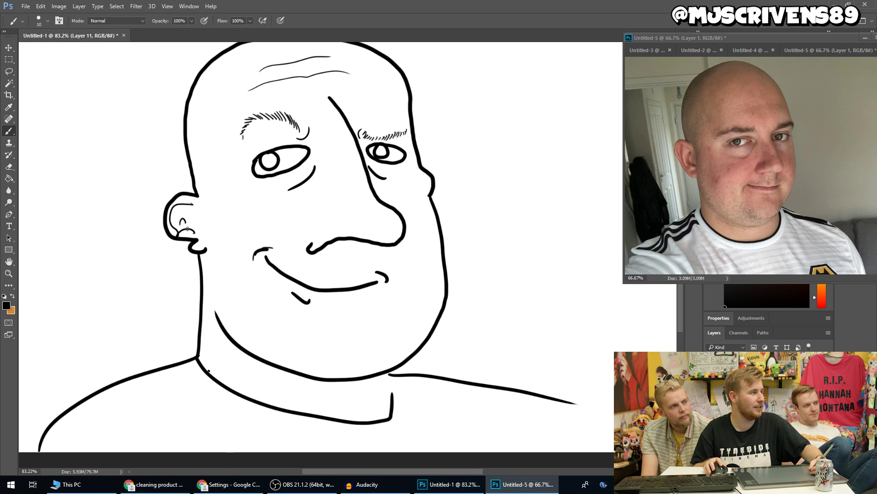
{"action": "left_click_drag", "start_coordinate": [194, 242], "coordinate": [202, 262]}
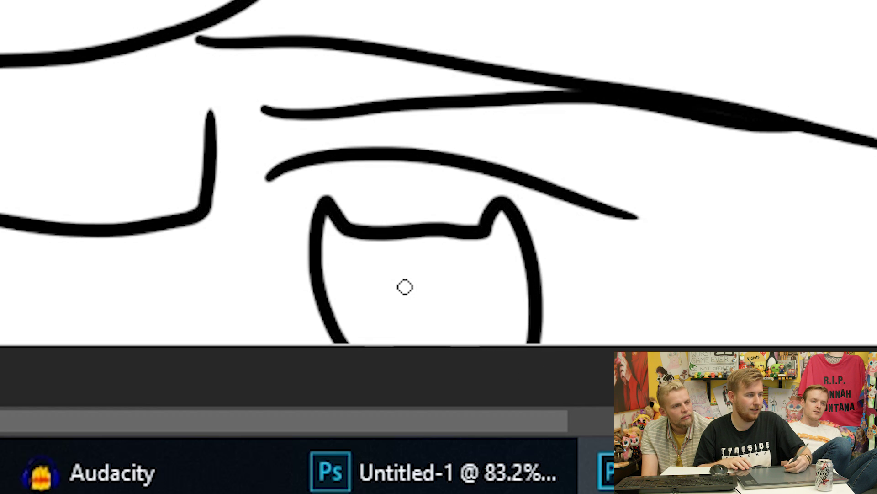
{"action": "left_click", "coordinate": [381, 268]}
{"action": "left_click", "coordinate": [445, 268]}
{"action": "left_click_drag", "start_coordinate": [380, 302], "coordinate": [459, 265]}
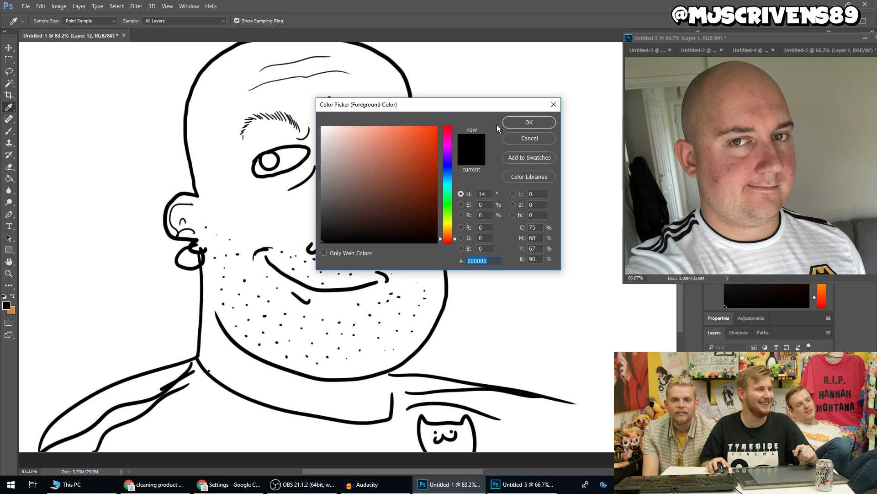
Step: Lower the brush opacity and try grey shading along the mouth, then undo it
{"action": "key", "text": "Escape"}
{"action": "right_click", "coordinate": [420, 138]}
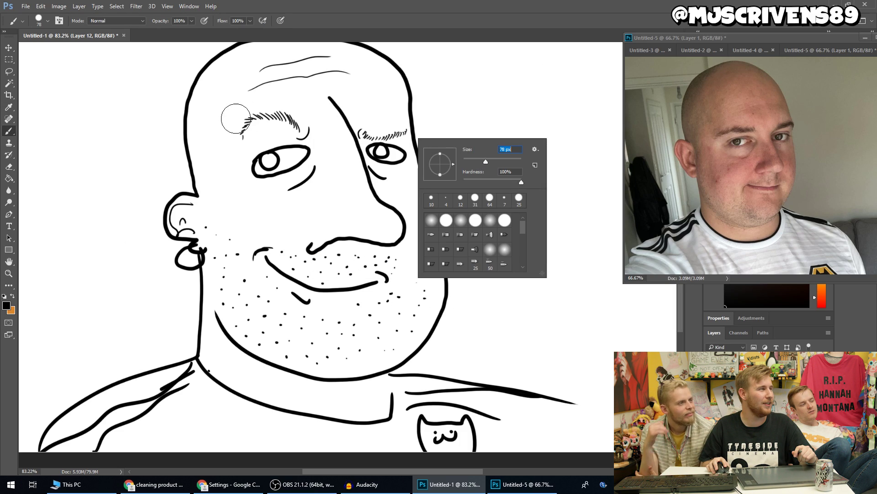
{"action": "left_click", "coordinate": [188, 22]}
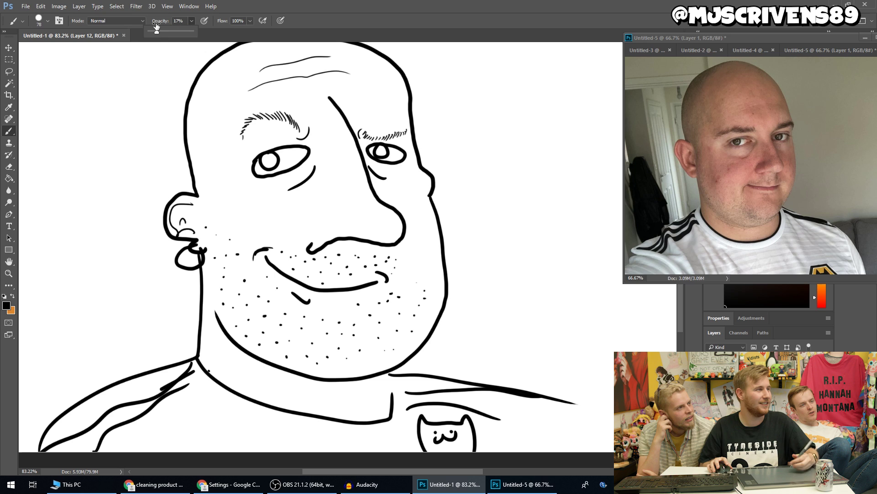
{"action": "key", "text": "Return"}
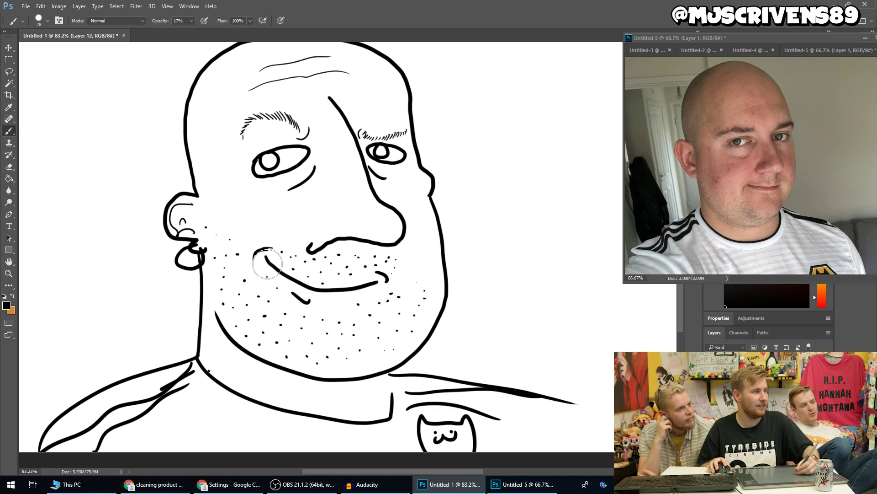
{"action": "left_click_drag", "start_coordinate": [264, 260], "coordinate": [356, 289]}
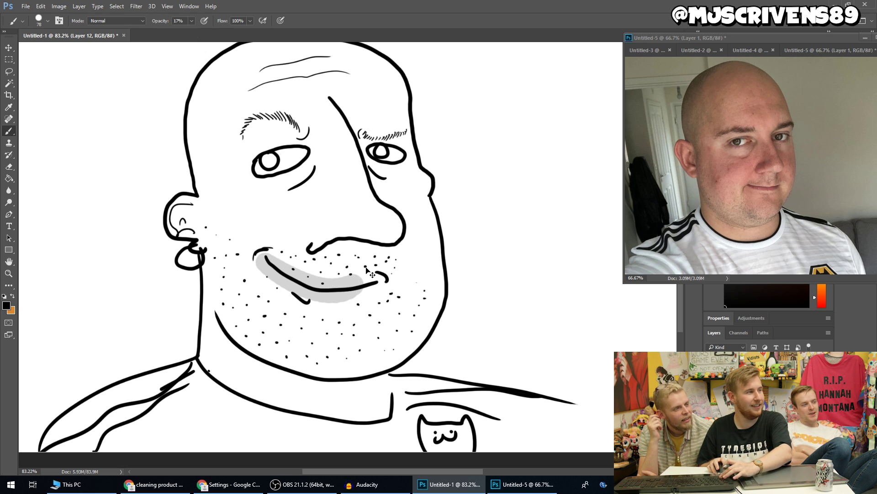
{"action": "key", "text": "ctrl+z"}
Step: Set the brush to 4% opacity and 55 px size, undoing the last stroke
{"action": "left_click", "coordinate": [192, 21]}
{"action": "left_click_drag", "start_coordinate": [188, 30], "coordinate": [180, 31]}
{"action": "right_click", "coordinate": [314, 162]}
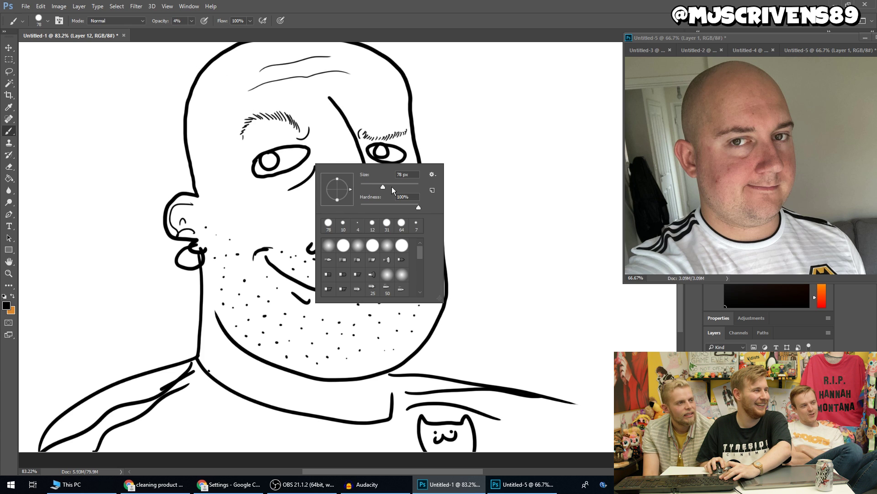
{"action": "left_click_drag", "start_coordinate": [380, 183], "coordinate": [377, 183]}
{"action": "key", "text": "Return"}
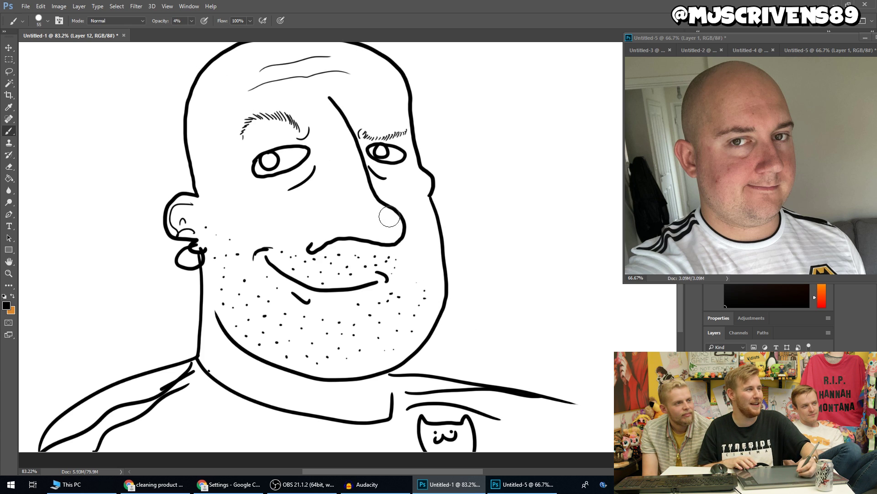
{"action": "key", "text": "ctrl+z"}
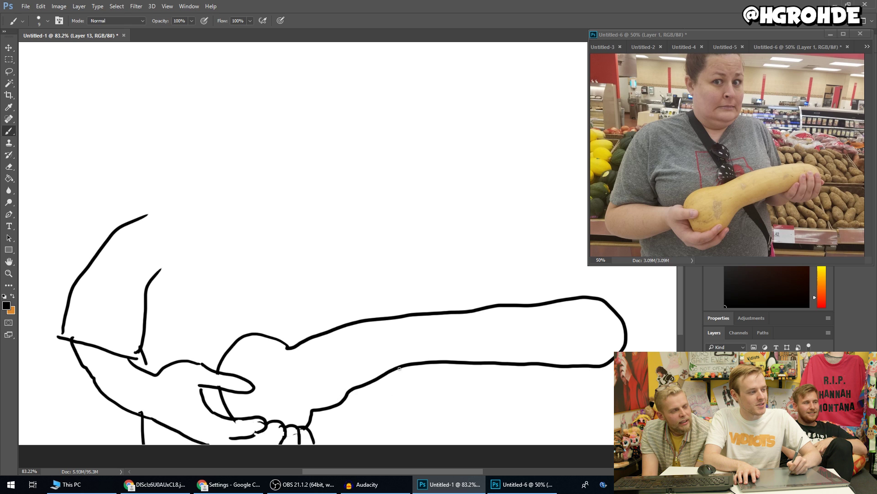
Step: Remove a stray vertical line below the squash and sketch a finger on its right end
{"action": "left_click_drag", "start_coordinate": [405, 396], "coordinate": [404, 444]}
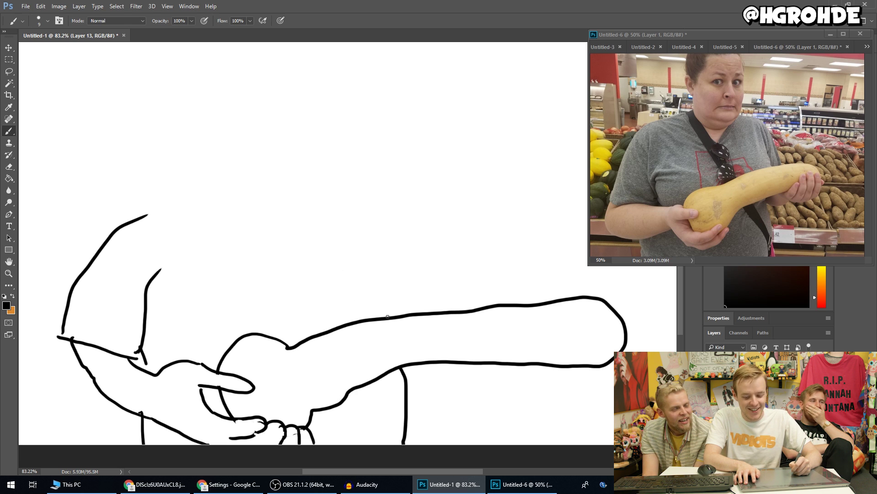
{"action": "key", "text": "ctrl+z"}
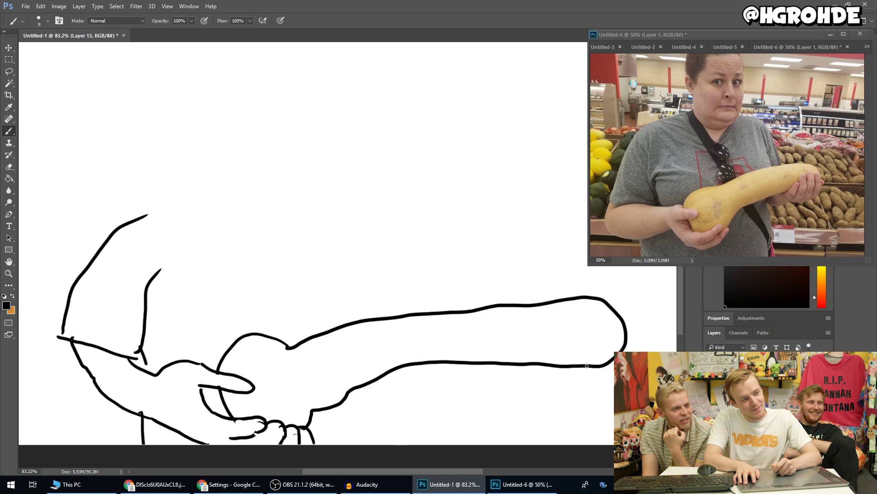
{"action": "mouse_move", "coordinate": [575, 353]}
{"action": "left_mouse_down"}
{"action": "mouse_move", "coordinate": [588, 363]}
{"action": "mouse_move", "coordinate": [570, 339]}
{"action": "left_mouse_up"}
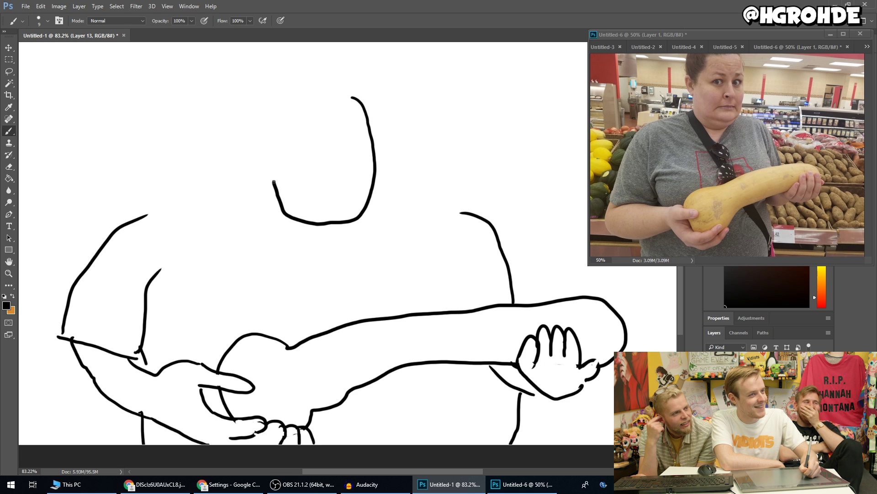
Step: Extend the head outline, draw the left hairline and fill in the dark hair
{"action": "mouse_move", "coordinate": [291, 112]}
{"action": "left_mouse_down"}
{"action": "mouse_move", "coordinate": [319, 93]}
{"action": "mouse_move", "coordinate": [354, 99]}
{"action": "left_mouse_up"}
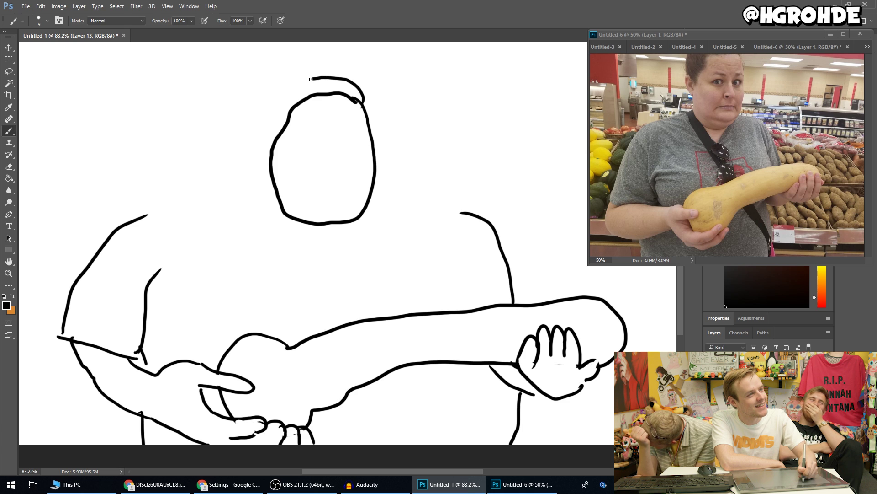
{"action": "mouse_move", "coordinate": [269, 129]}
{"action": "left_mouse_down"}
{"action": "mouse_move", "coordinate": [257, 166]}
{"action": "mouse_move", "coordinate": [278, 93]}
{"action": "mouse_move", "coordinate": [357, 96]}
{"action": "left_mouse_up"}
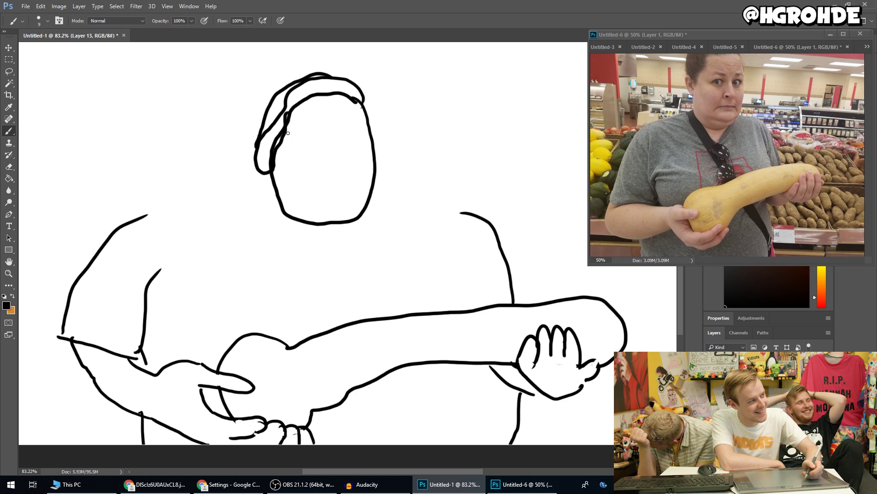
{"action": "mouse_move", "coordinate": [273, 138]}
{"action": "left_mouse_down"}
{"action": "mouse_move", "coordinate": [280, 123]}
{"action": "mouse_move", "coordinate": [264, 155]}
{"action": "left_mouse_up"}
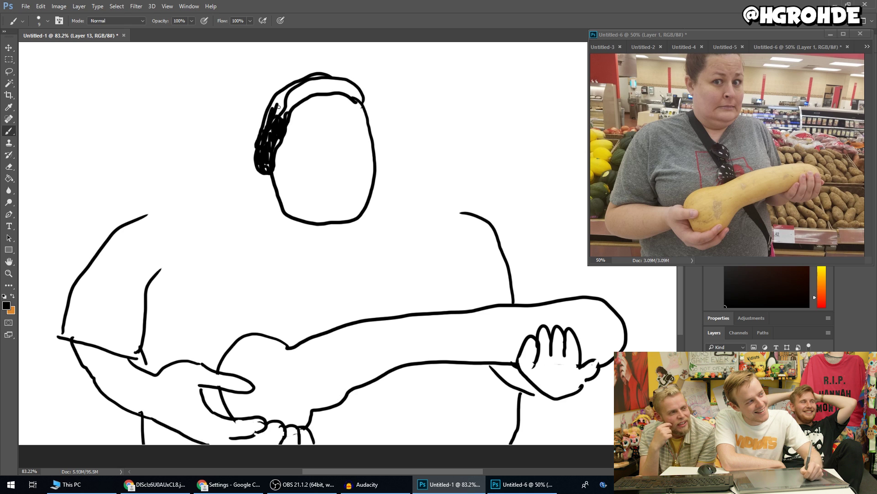
{"action": "mouse_move", "coordinate": [281, 98]}
{"action": "left_mouse_down"}
{"action": "mouse_move", "coordinate": [279, 106]}
{"action": "mouse_move", "coordinate": [288, 99]}
{"action": "left_mouse_up"}
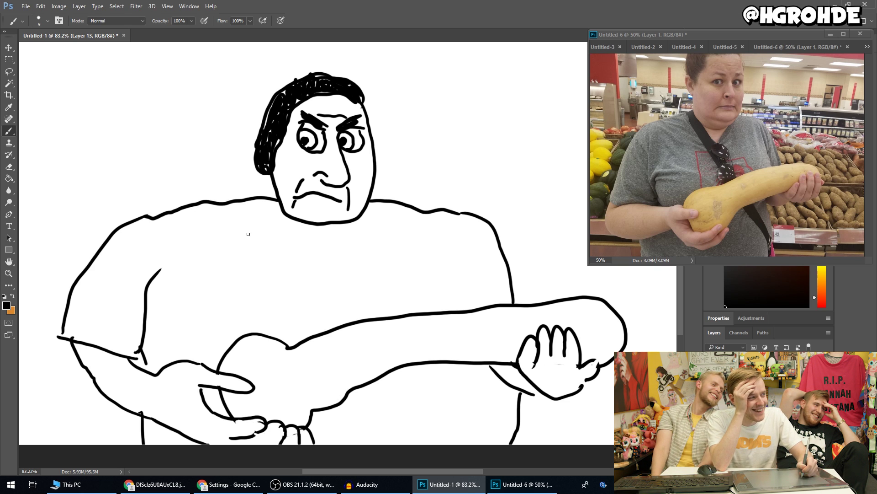
Step: Paint the diagonal double-edged strap across the chest and below the arm
{"action": "left_click_drag", "start_coordinate": [283, 265], "coordinate": [343, 321]}
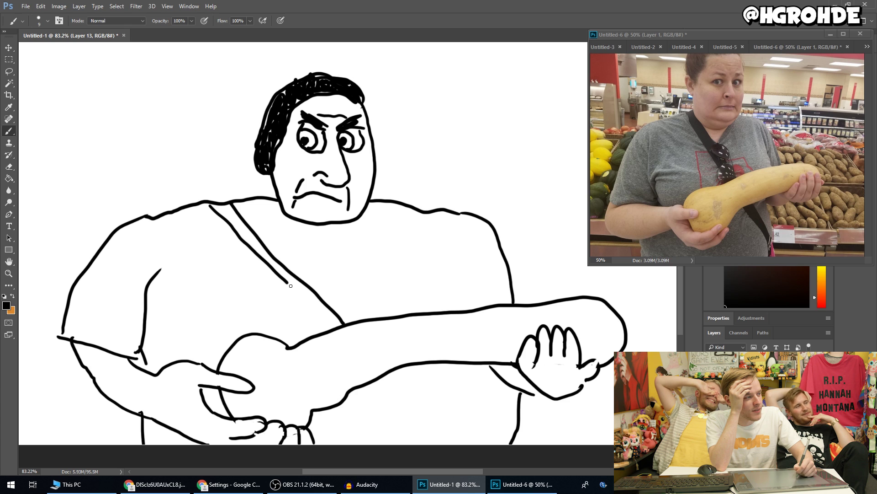
{"action": "left_click_drag", "start_coordinate": [289, 283], "coordinate": [341, 324]}
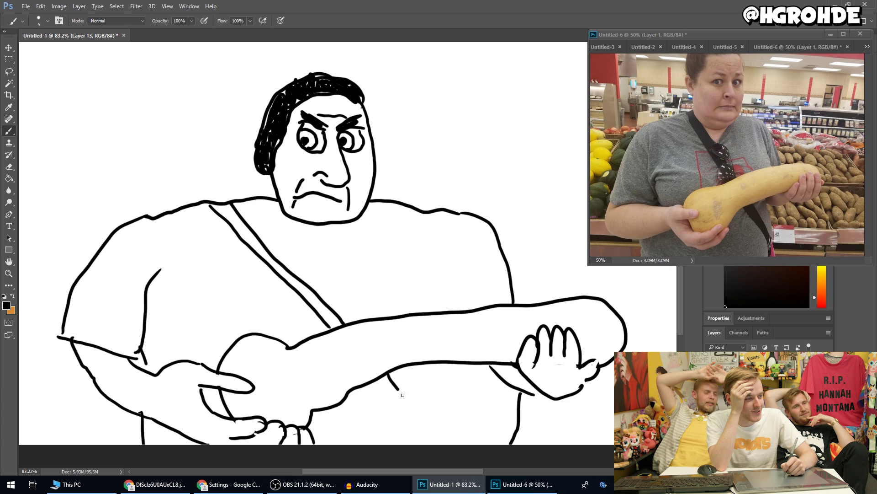
{"action": "left_click_drag", "start_coordinate": [390, 376], "coordinate": [450, 442]}
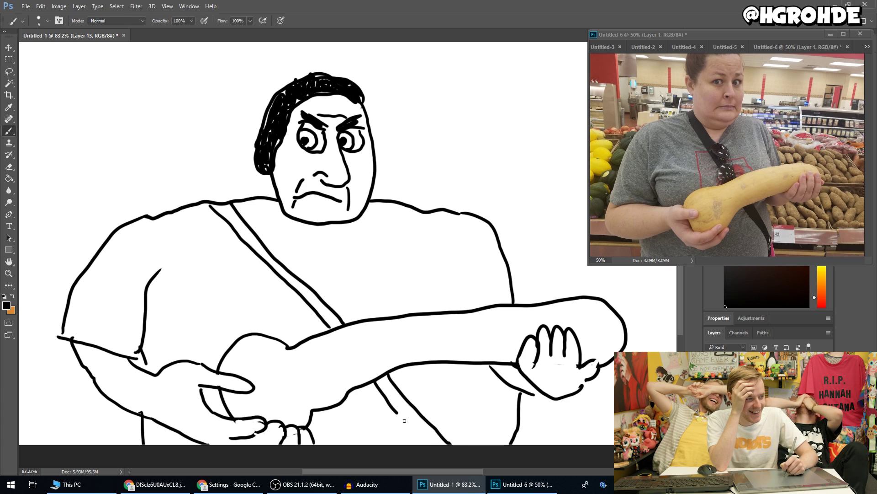
{"action": "left_click_drag", "start_coordinate": [377, 381], "coordinate": [425, 446]}
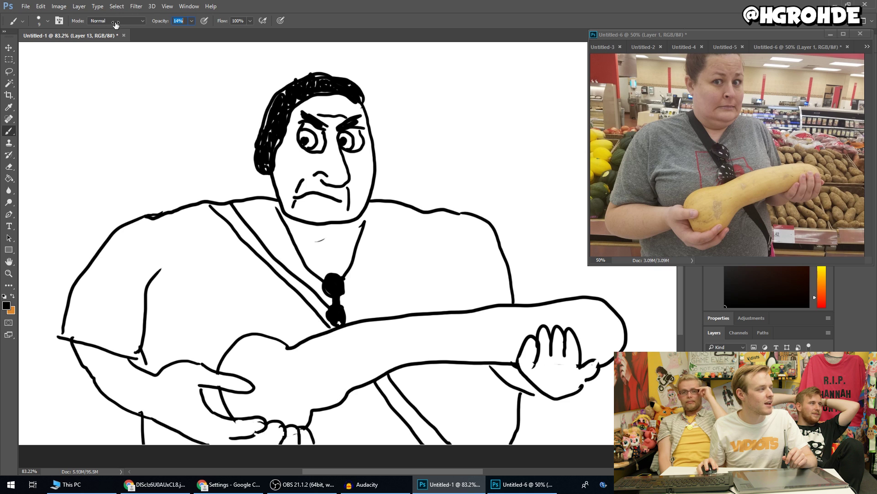
Step: Enlarge the brush and shade light grey along the strap and the left arm's inner edge
{"action": "right_click", "coordinate": [181, 197]}
{"action": "left_click_drag", "start_coordinate": [229, 219], "coordinate": [233, 219]}
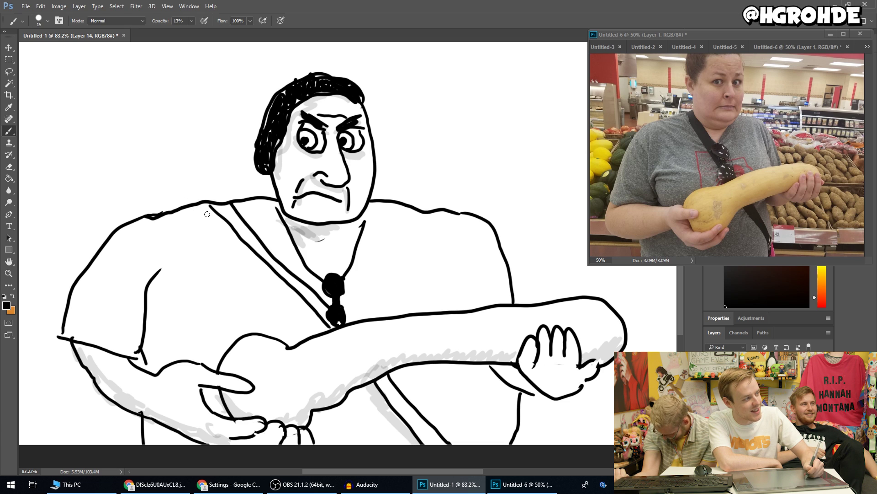
{"action": "left_click_drag", "start_coordinate": [218, 221], "coordinate": [312, 313]}
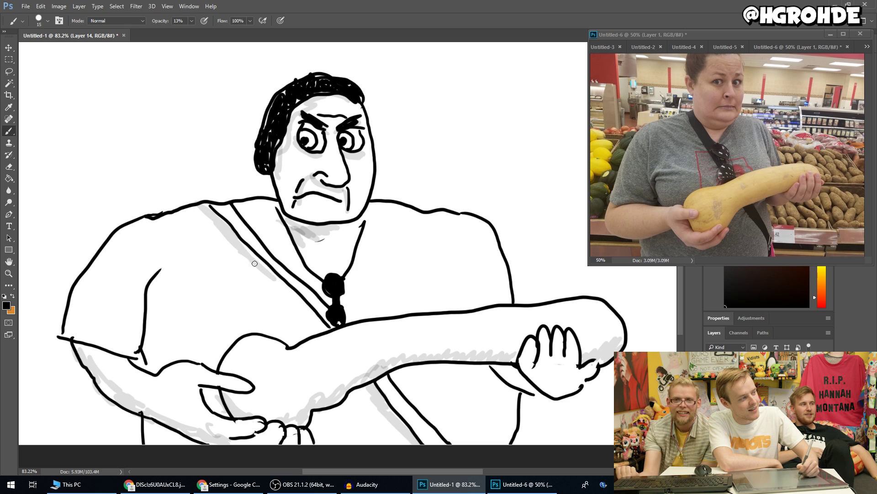
{"action": "left_click_drag", "start_coordinate": [157, 278], "coordinate": [152, 350]}
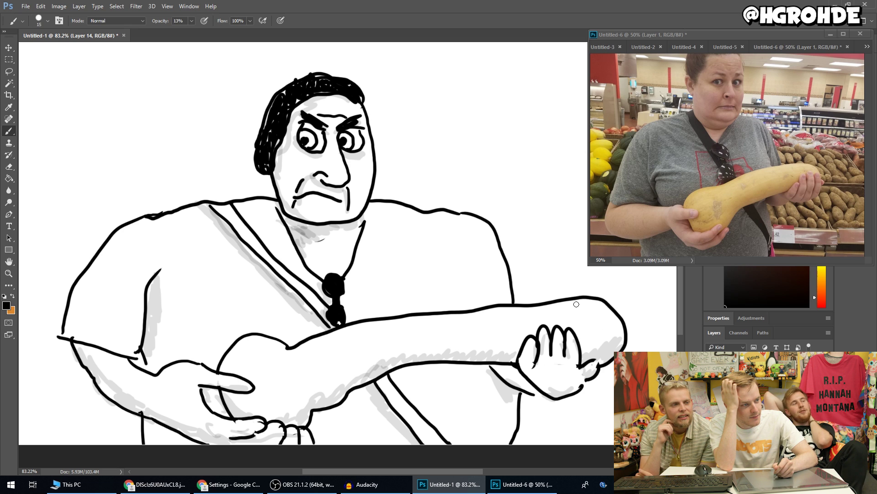
Step: Add faint grey shading to the forearm, around the thumb and along the fist
{"action": "left_click_drag", "start_coordinate": [570, 300], "coordinate": [565, 326]}
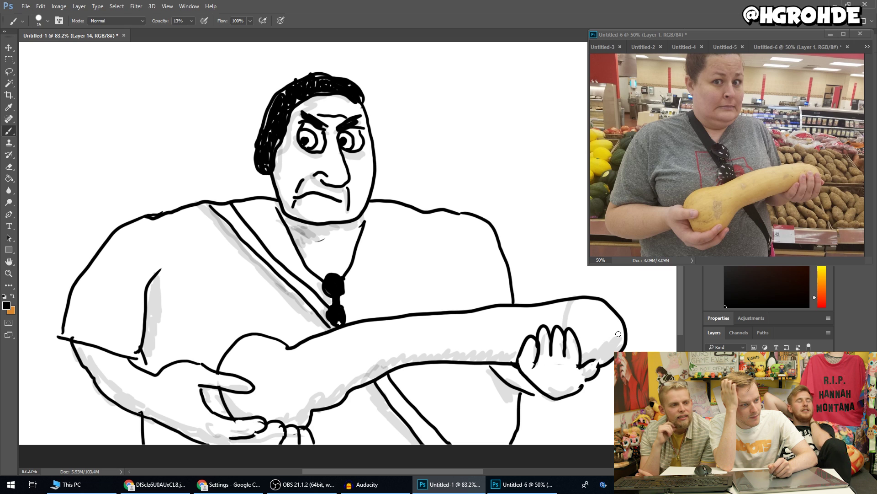
{"action": "left_click_drag", "start_coordinate": [621, 334], "coordinate": [598, 326]}
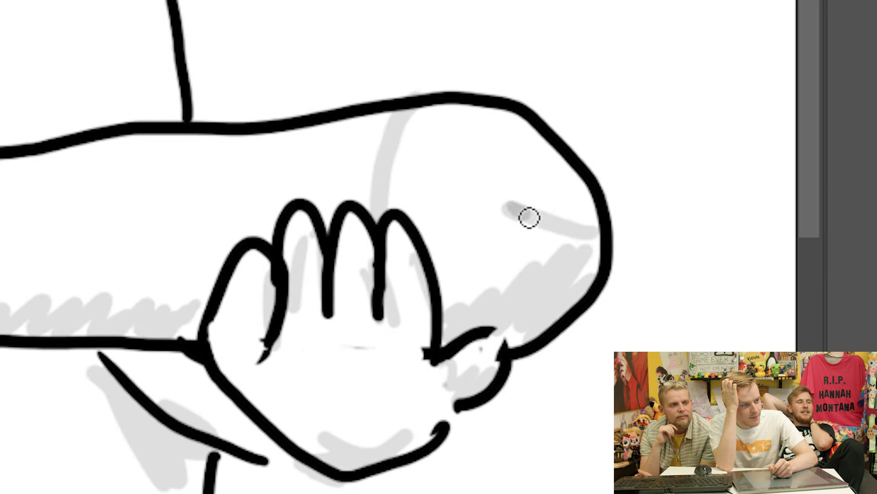
{"action": "mouse_move", "coordinate": [529, 218]}
{"action": "left_mouse_down"}
{"action": "mouse_move", "coordinate": [590, 226]}
{"action": "mouse_move", "coordinate": [569, 220]}
{"action": "left_mouse_up"}
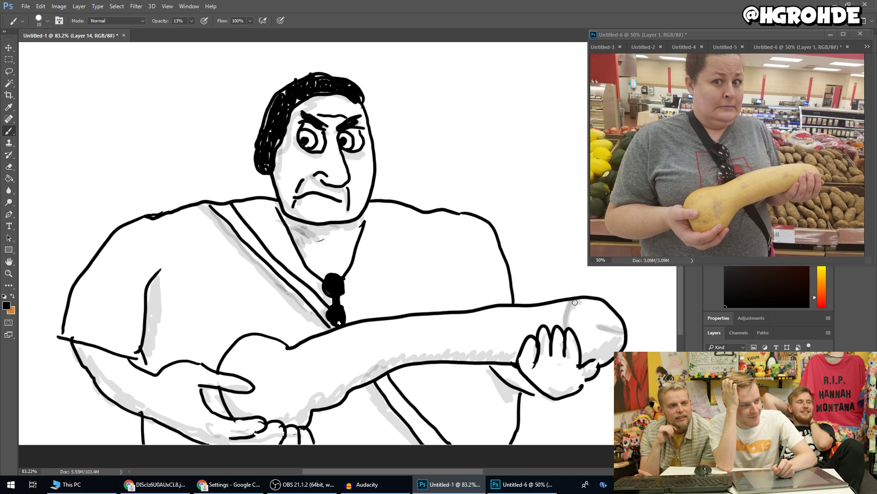
{"action": "left_click_drag", "start_coordinate": [566, 306], "coordinate": [569, 327]}
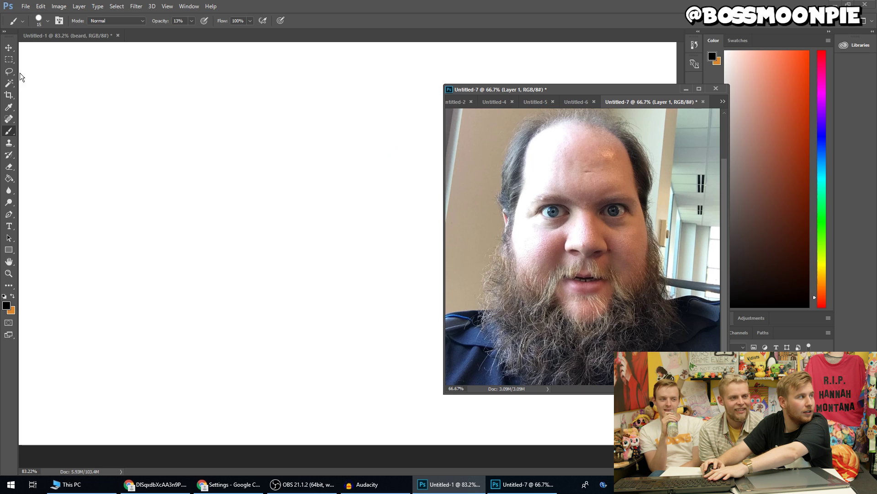
Step: Make a rectangular selection, then draw the beard from beside the mouth along the jaw
{"action": "key", "text": "m"}
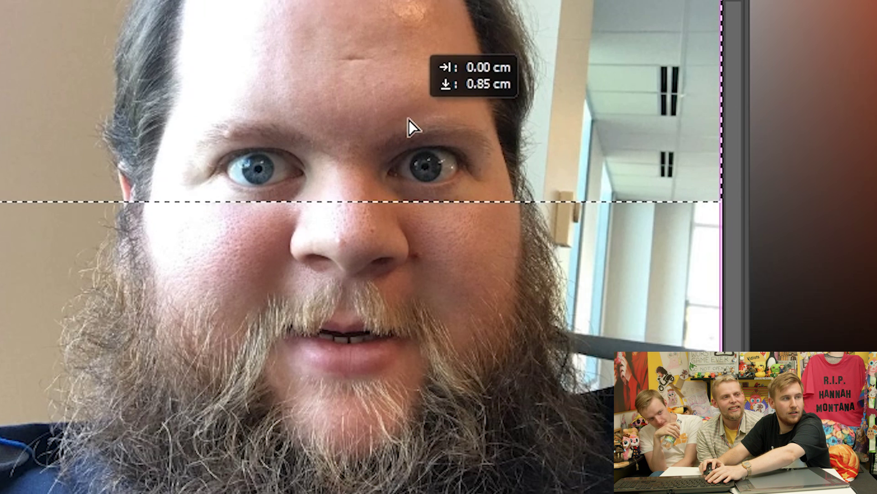
{"action": "left_click_drag", "start_coordinate": [562, 206], "coordinate": [563, 179]}
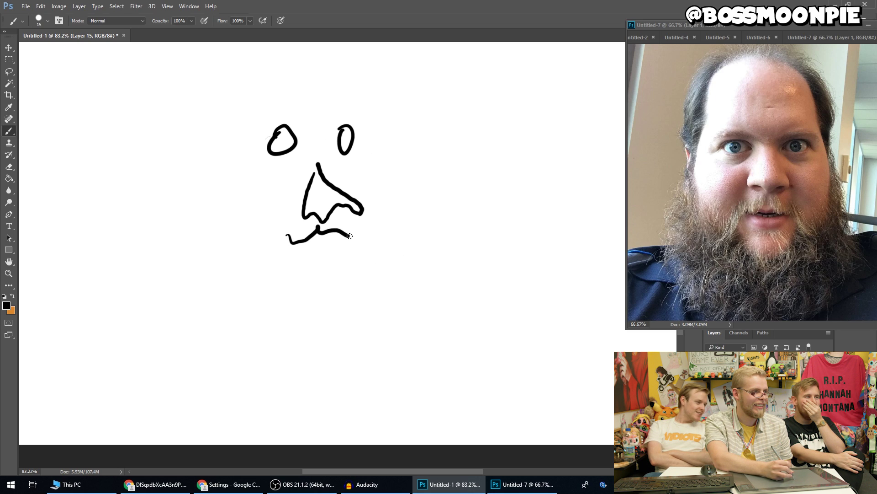
{"action": "left_click_drag", "start_coordinate": [277, 246], "coordinate": [285, 223]}
{"action": "left_click_drag", "start_coordinate": [284, 223], "coordinate": [306, 216]}
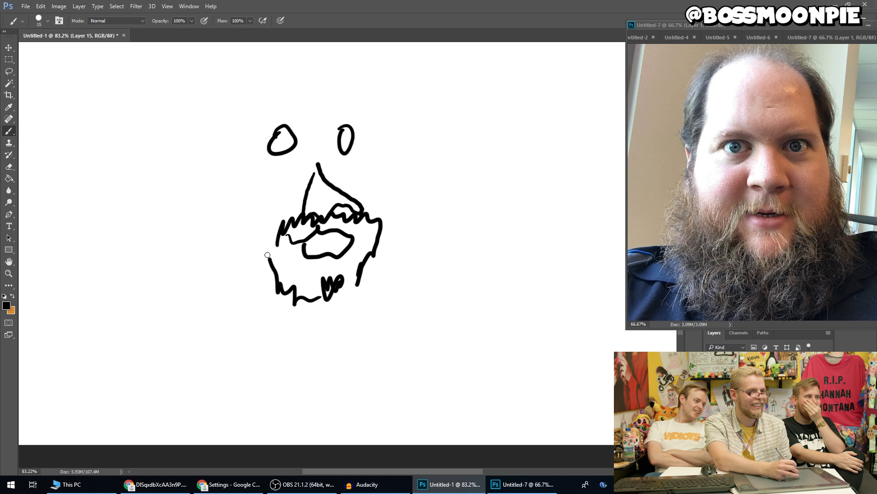
{"action": "mouse_move", "coordinate": [271, 272]}
{"action": "left_mouse_down"}
{"action": "mouse_move", "coordinate": [226, 253]}
{"action": "mouse_move", "coordinate": [285, 343]}
{"action": "mouse_move", "coordinate": [343, 336]}
{"action": "mouse_move", "coordinate": [385, 347]}
{"action": "mouse_move", "coordinate": [388, 243]}
{"action": "mouse_move", "coordinate": [412, 329]}
{"action": "left_mouse_up"}
{"action": "left_click_drag", "start_coordinate": [412, 330], "coordinate": [376, 252]}
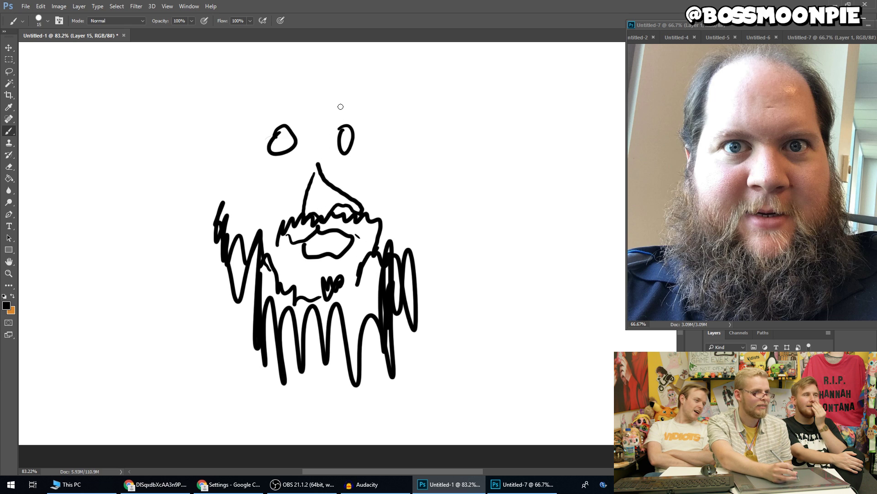
Step: Add an eyebrow and scraggly hair on top and down both sides, undoing the last stroke
{"action": "mouse_move", "coordinate": [307, 125]}
{"action": "left_mouse_down"}
{"action": "mouse_move", "coordinate": [285, 115]}
{"action": "mouse_move", "coordinate": [268, 121]}
{"action": "mouse_move", "coordinate": [222, 185]}
{"action": "mouse_move", "coordinate": [206, 89]}
{"action": "mouse_move", "coordinate": [233, 61]}
{"action": "left_mouse_up"}
{"action": "left_click_drag", "start_coordinate": [404, 106], "coordinate": [414, 123]}
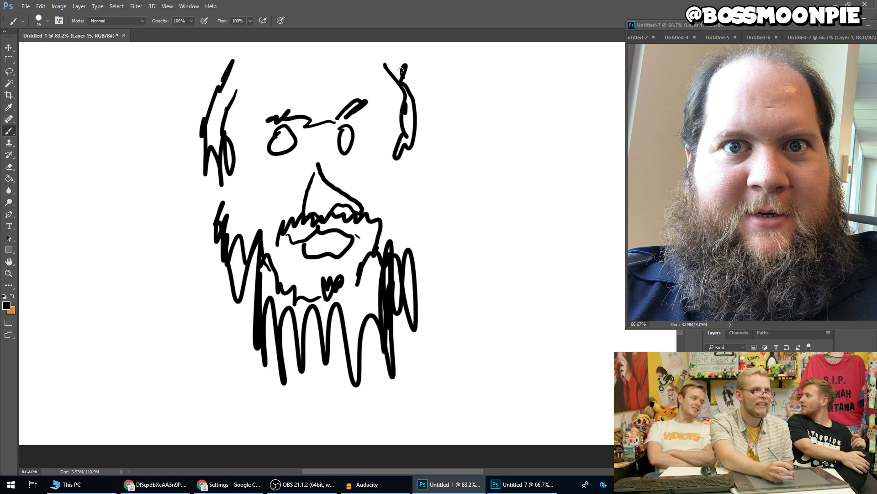
{"action": "mouse_move", "coordinate": [281, 79]}
{"action": "left_mouse_down"}
{"action": "mouse_move", "coordinate": [278, 51]}
{"action": "mouse_move", "coordinate": [271, 58]}
{"action": "mouse_move", "coordinate": [339, 47]}
{"action": "mouse_move", "coordinate": [289, 67]}
{"action": "left_mouse_up"}
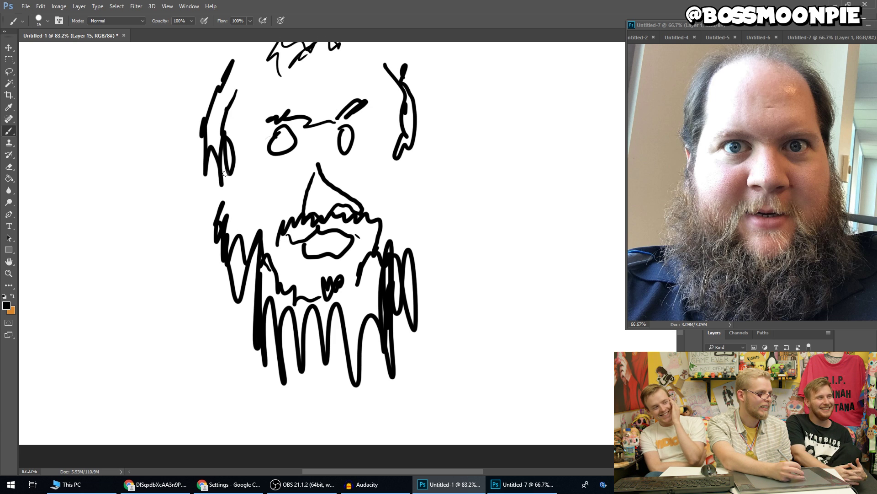
{"action": "left_click_drag", "start_coordinate": [228, 171], "coordinate": [231, 209]}
{"action": "left_click_drag", "start_coordinate": [405, 159], "coordinate": [411, 248]}
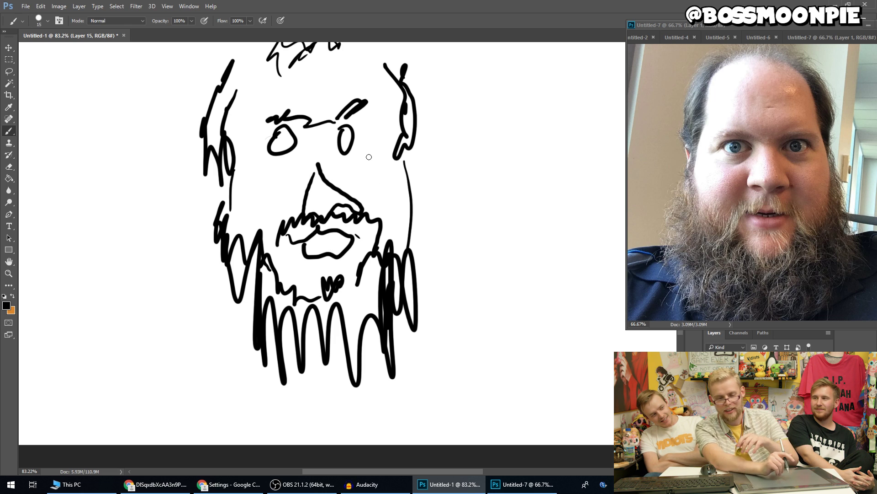
{"action": "key", "text": "ctrl+z"}
Step: Undo the old strokes, then redraw eyebrows, side and top hair, a cheek line and lips
{"action": "key", "text": "ctrl+alt+z"}
{"action": "key", "text": "ctrl+alt+z"}
{"action": "key", "text": "ctrl+alt+z"}
{"action": "key", "text": "ctrl+alt+z"}
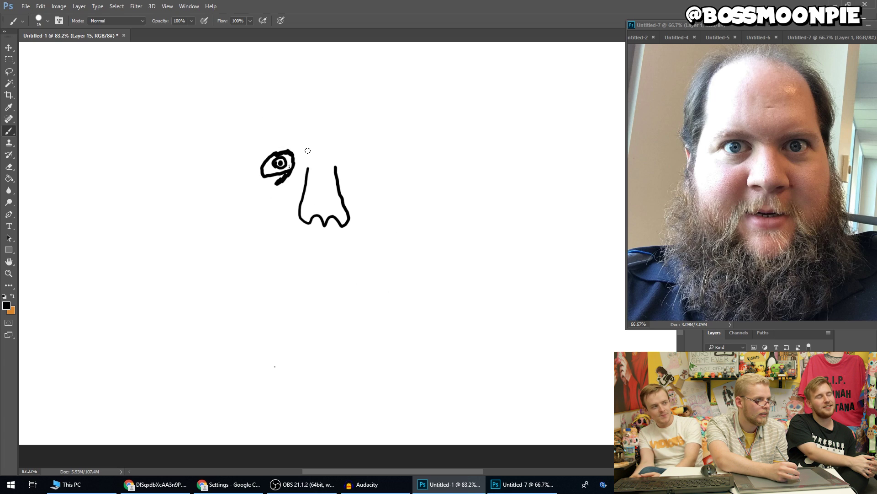
{"action": "left_click_drag", "start_coordinate": [305, 148], "coordinate": [262, 151]}
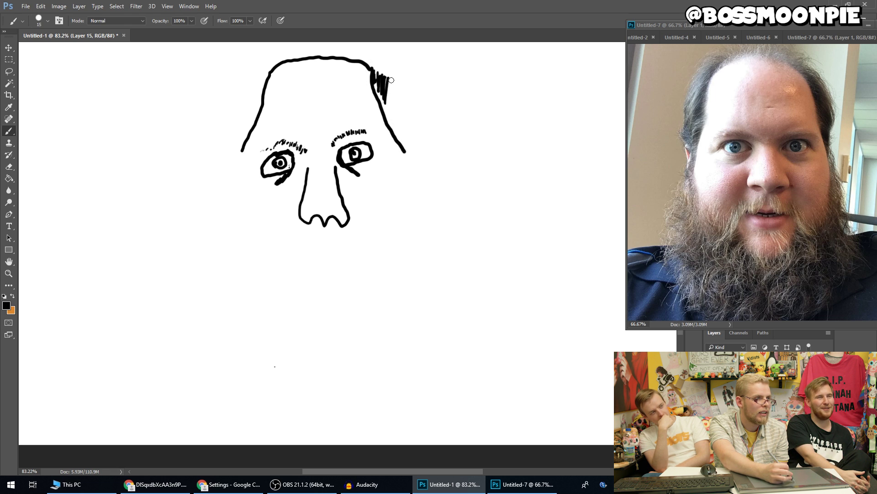
{"action": "mouse_move", "coordinate": [391, 80]}
{"action": "left_mouse_down"}
{"action": "mouse_move", "coordinate": [403, 135]}
{"action": "mouse_move", "coordinate": [401, 128]}
{"action": "left_mouse_up"}
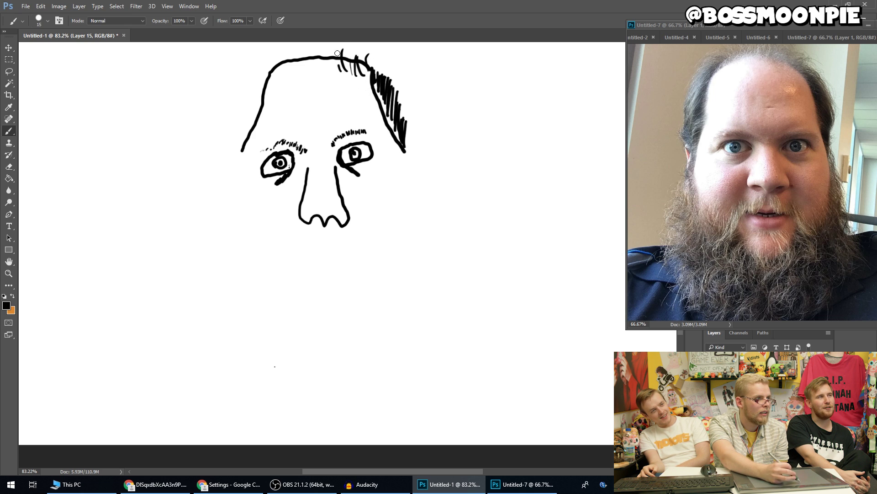
{"action": "left_click_drag", "start_coordinate": [340, 46], "coordinate": [331, 62]}
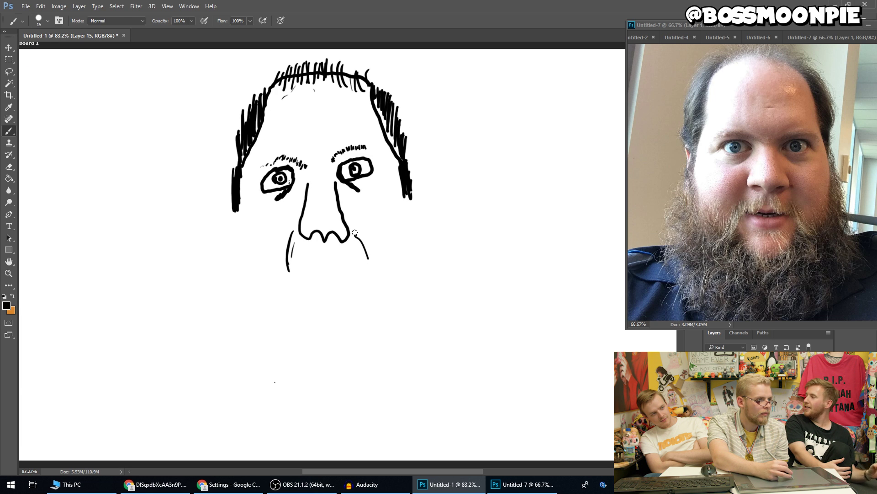
{"action": "left_click_drag", "start_coordinate": [356, 234], "coordinate": [368, 261]}
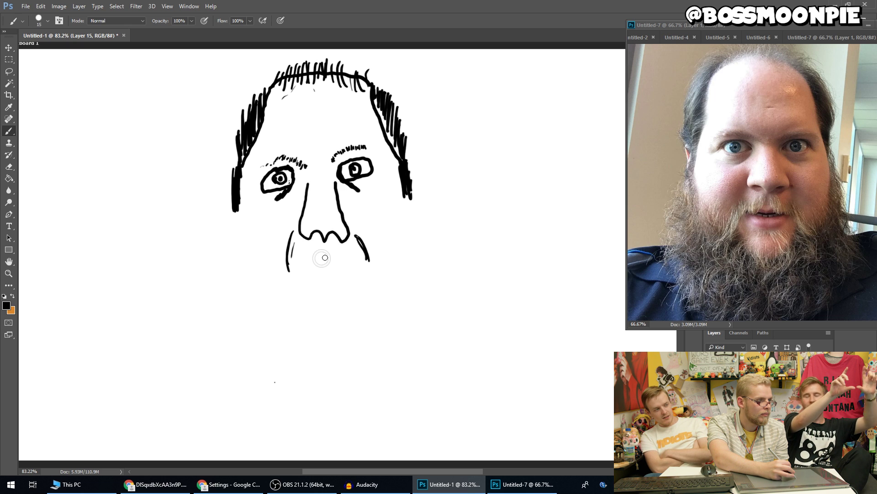
{"action": "mouse_move", "coordinate": [322, 256]}
{"action": "left_mouse_down"}
{"action": "mouse_move", "coordinate": [346, 268]}
{"action": "mouse_move", "coordinate": [315, 281]}
{"action": "mouse_move", "coordinate": [302, 268]}
{"action": "left_mouse_up"}
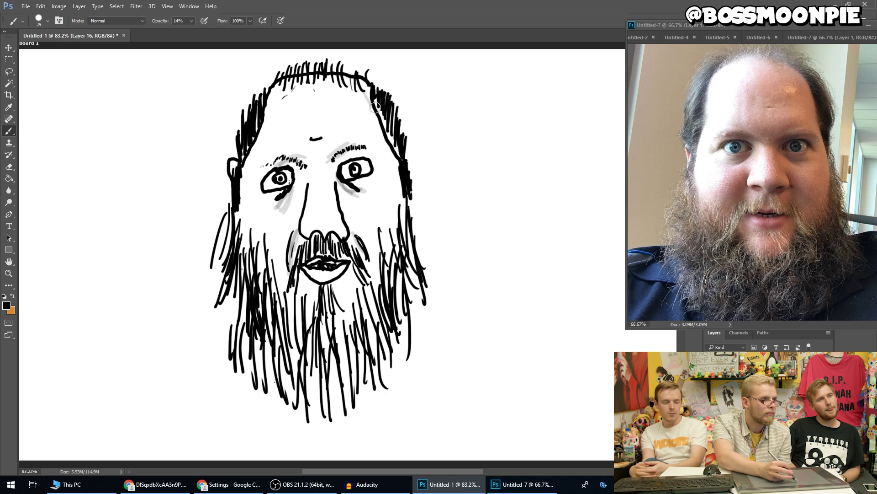
Step: Shade the right temple and cheek beside the mustache in grey, and add lower-beard hair strokes
{"action": "left_click_drag", "start_coordinate": [364, 89], "coordinate": [388, 148]}
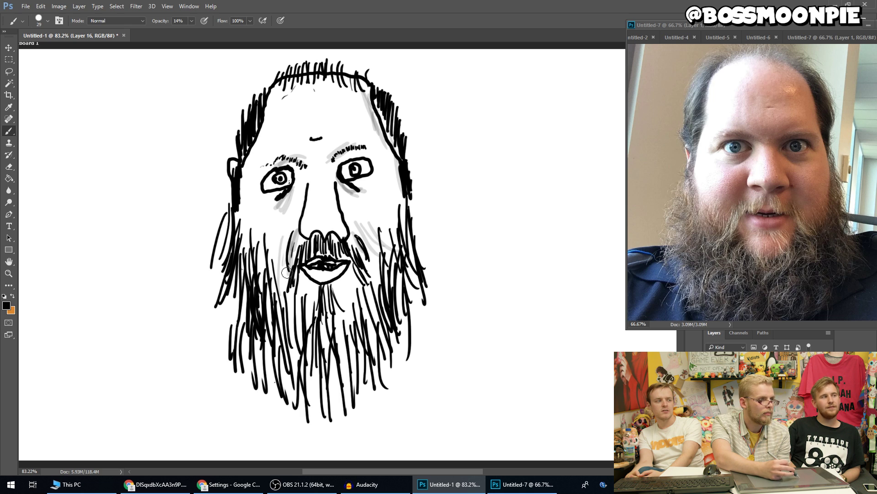
{"action": "left_click_drag", "start_coordinate": [292, 230], "coordinate": [292, 271]}
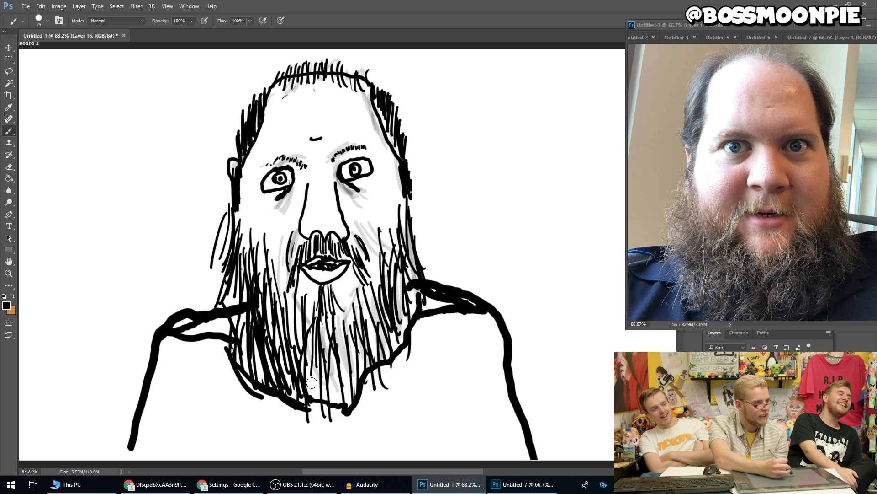
{"action": "left_click_drag", "start_coordinate": [322, 356], "coordinate": [329, 384]}
{"action": "left_click_drag", "start_coordinate": [350, 346], "coordinate": [353, 393]}
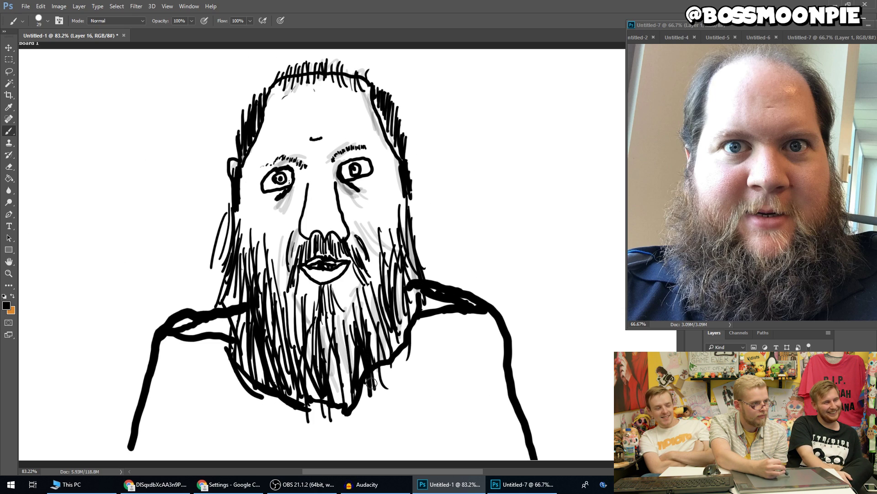